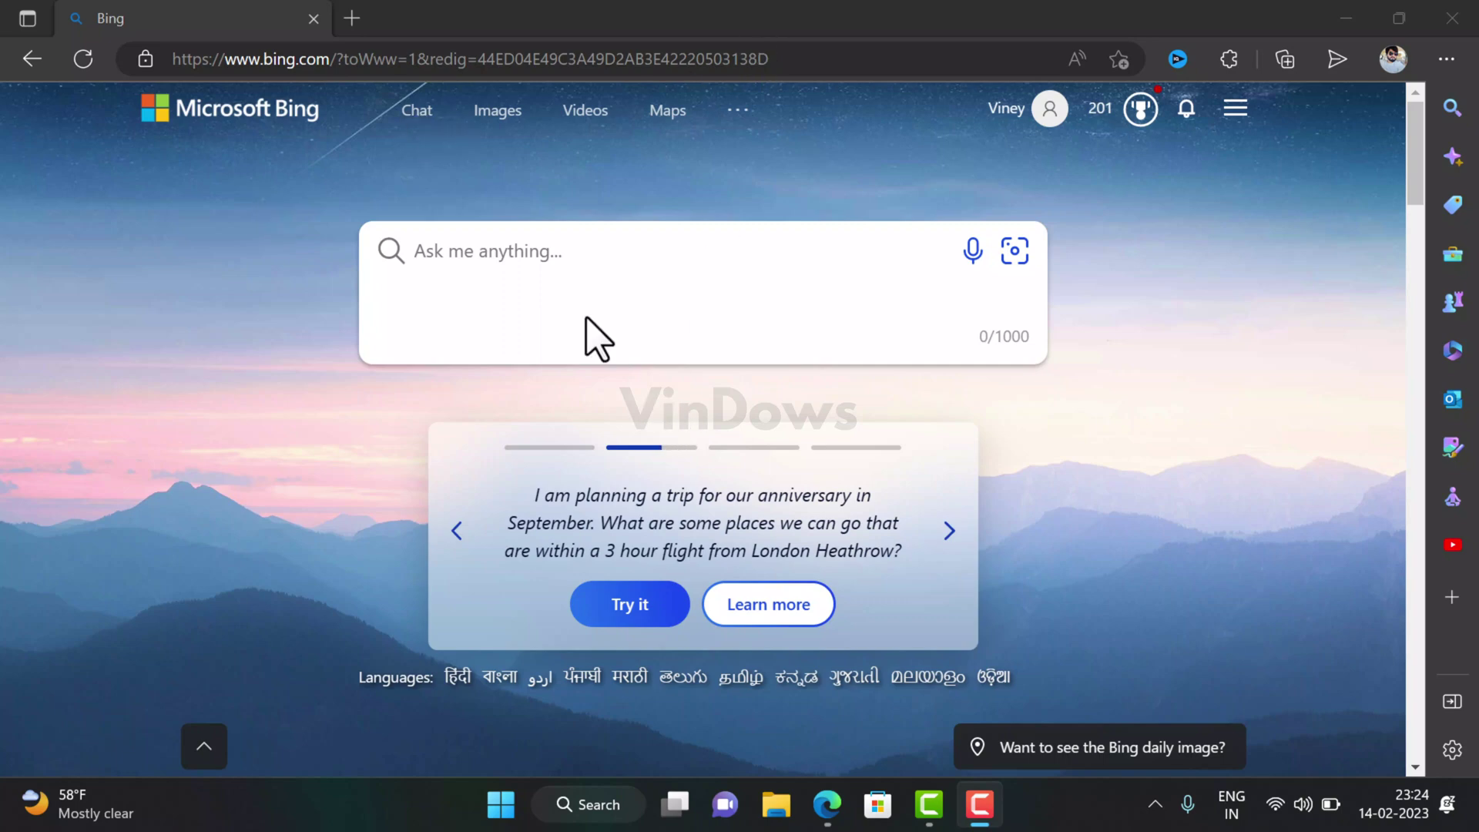
# Go from the Bing home page to the Bing AI chat page.
pyautogui.click(554, 250)
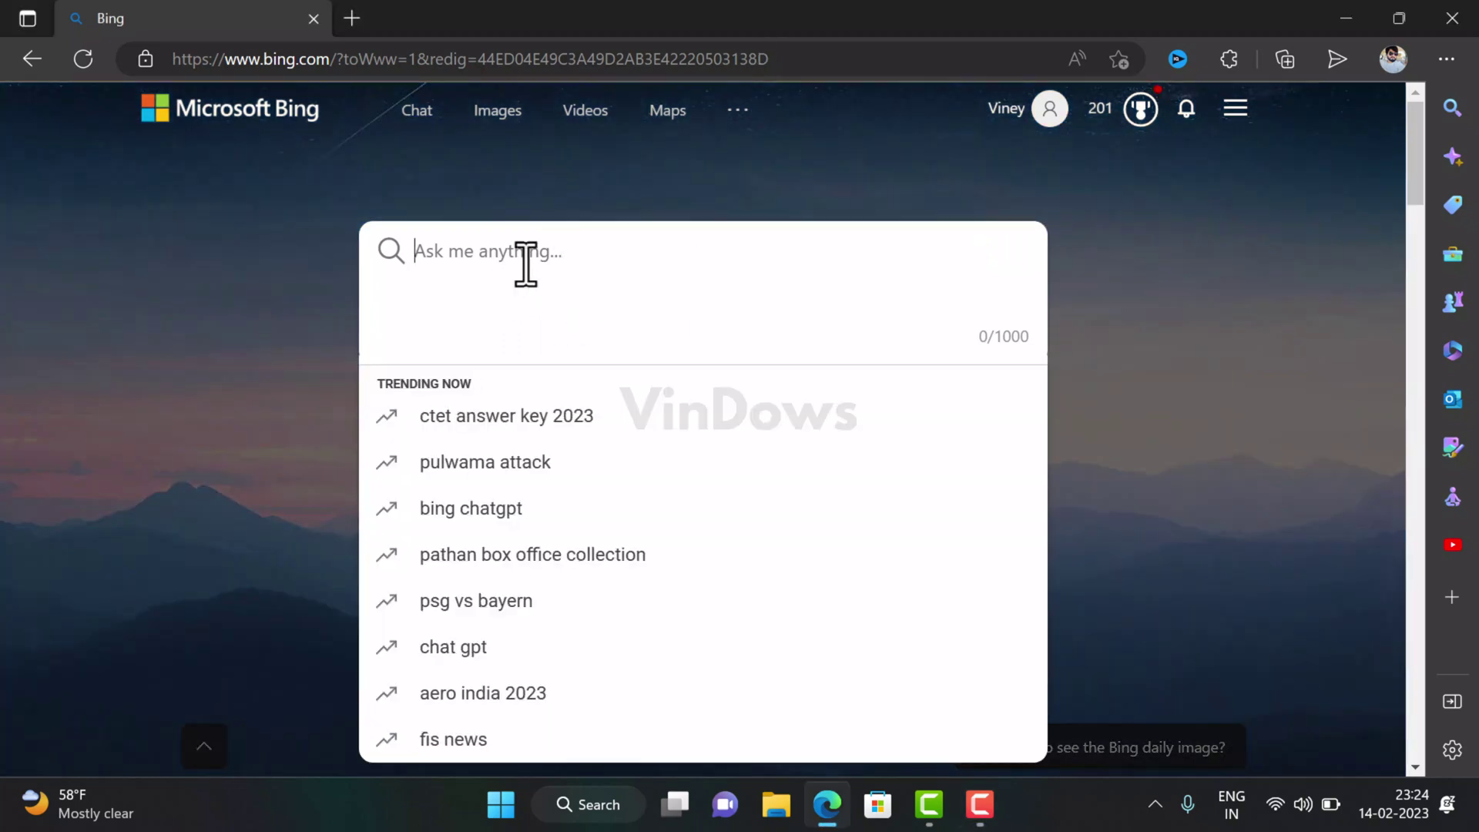
pyautogui.click(458, 212)
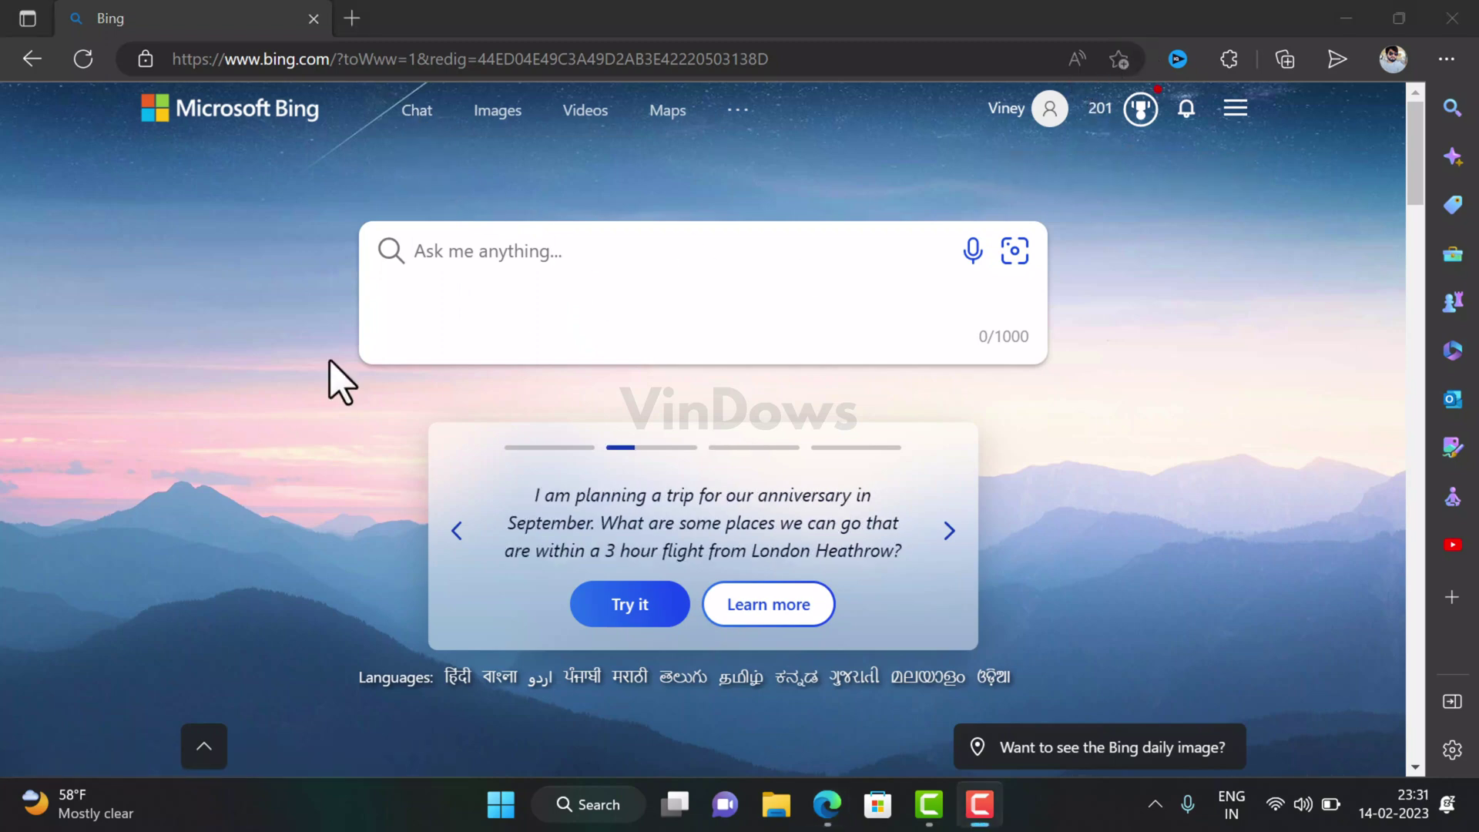
pyautogui.click(420, 113)
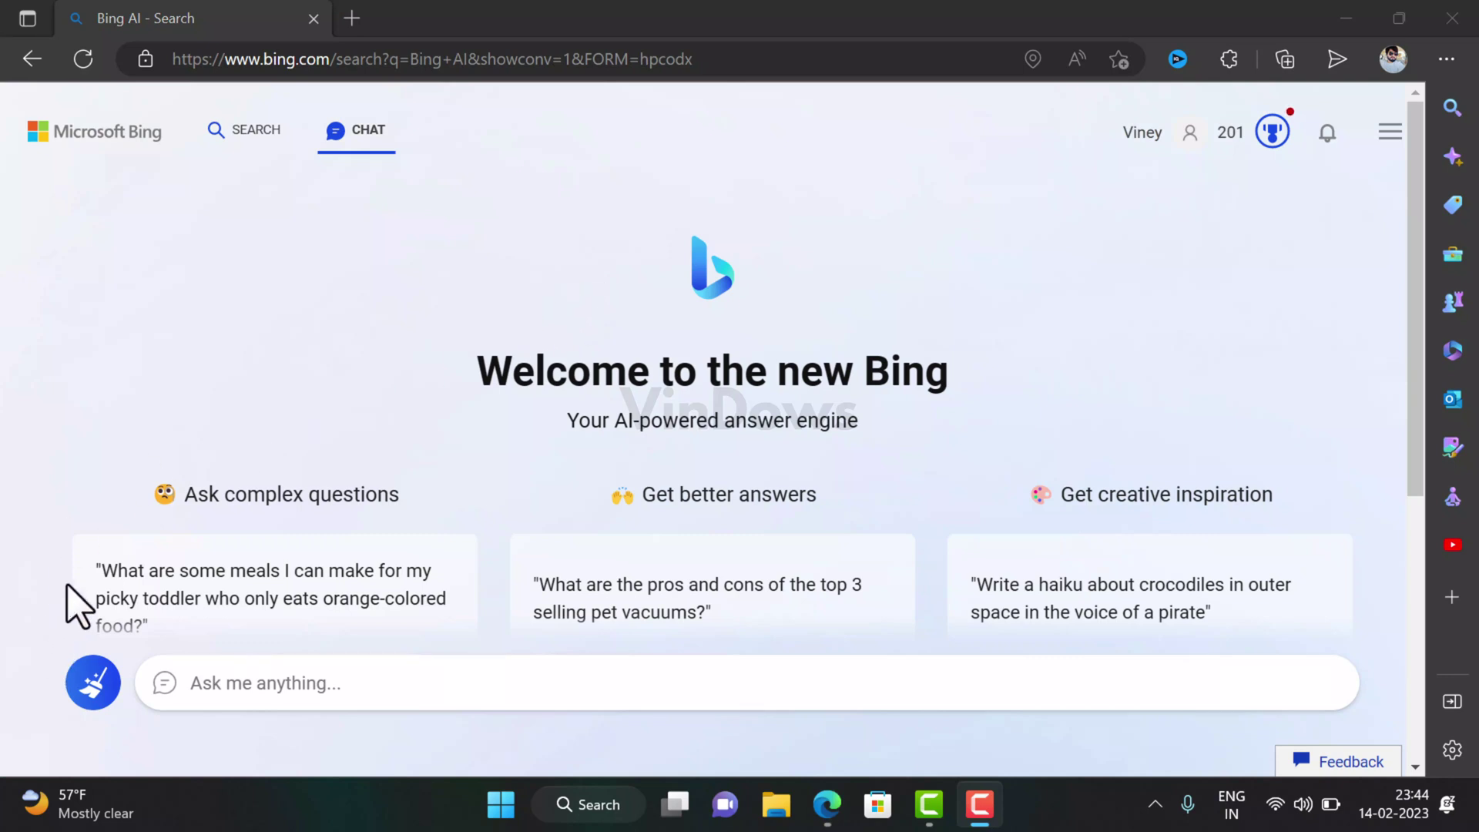
# Type 'what are the best exercises to lose belly fat' into the chat box.
pyautogui.click(221, 683)
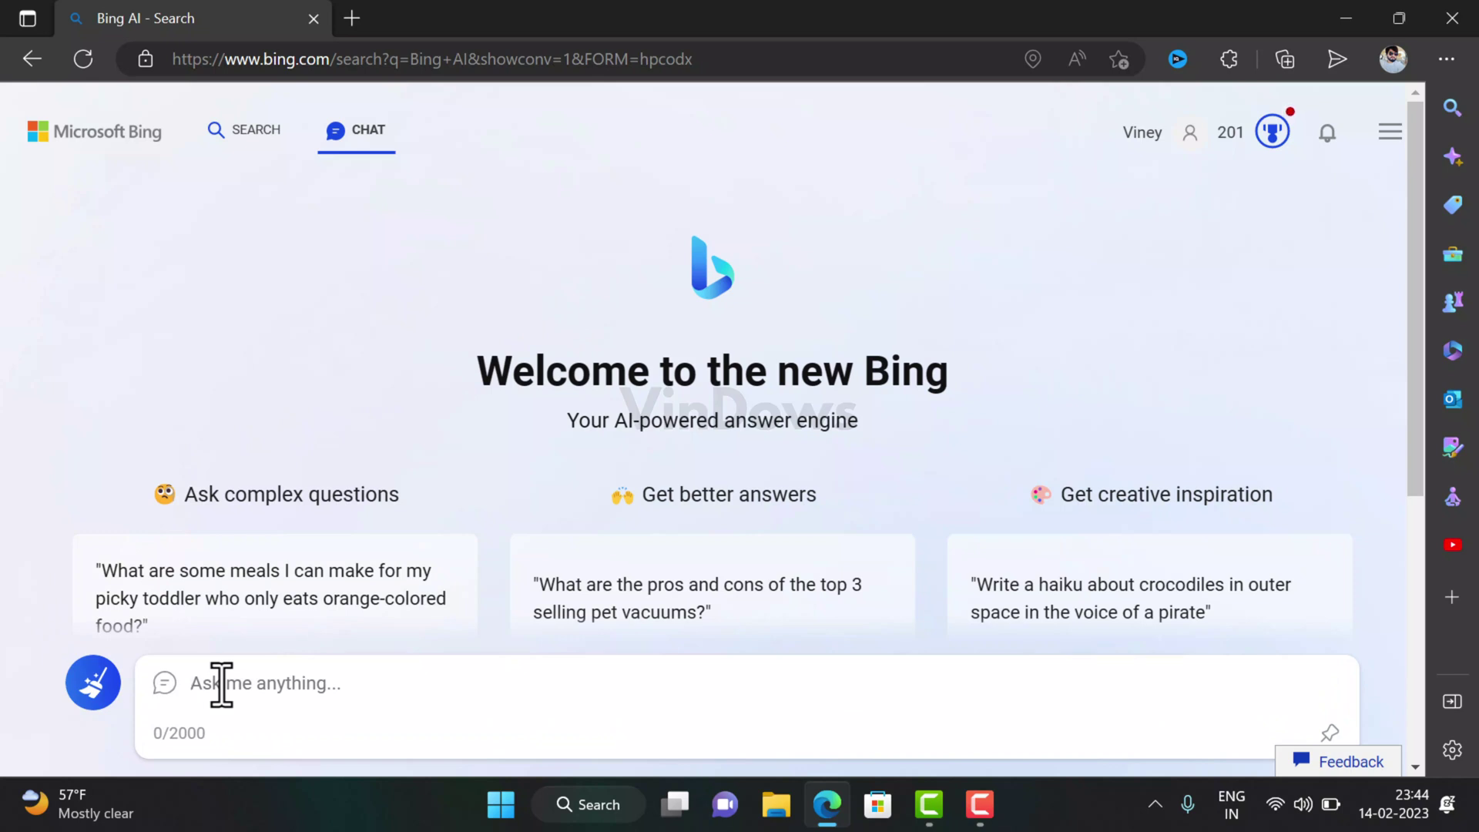
pyautogui.click(661, 279)
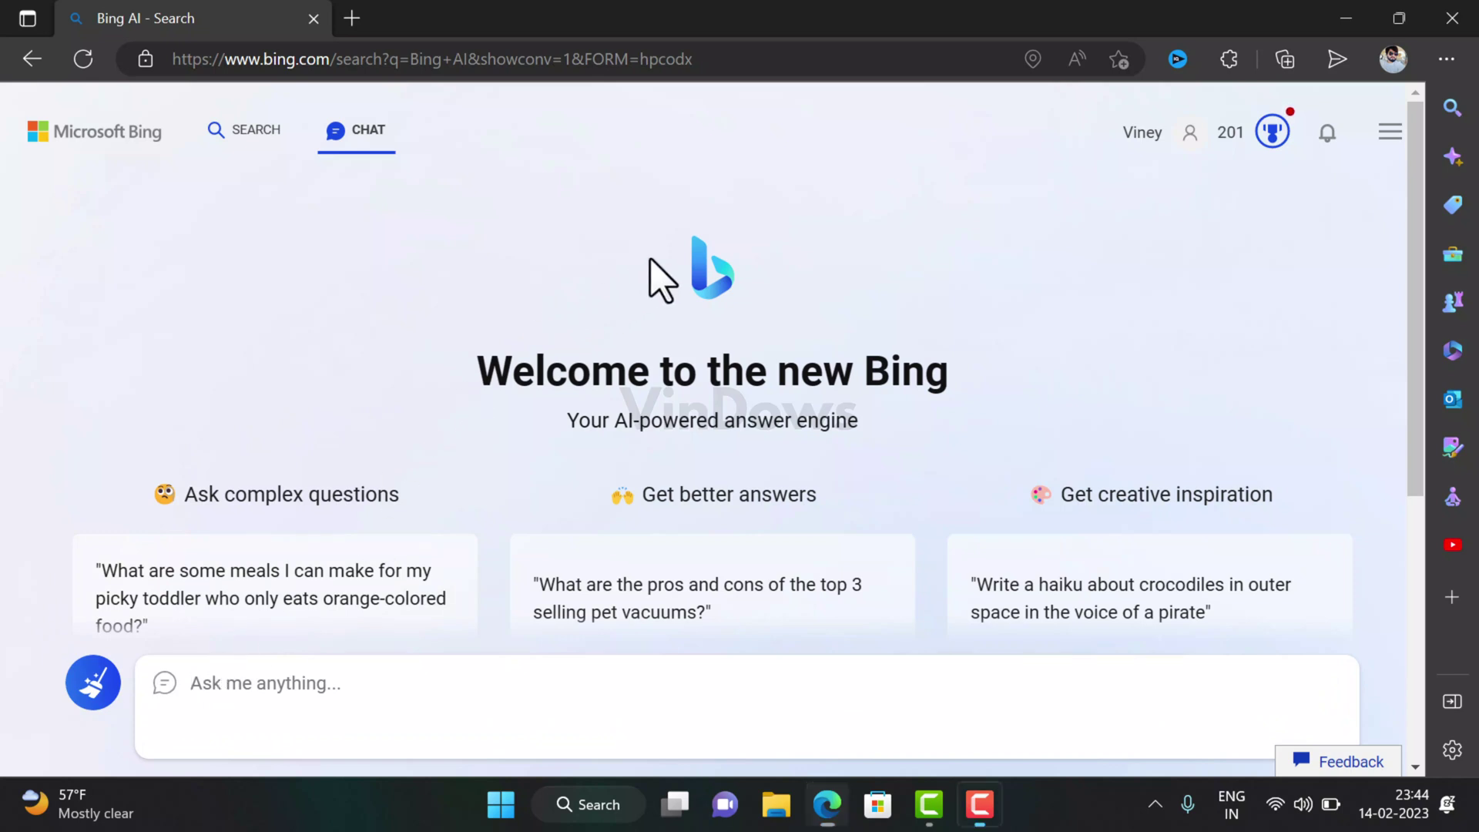
pyautogui.click(486, 683)
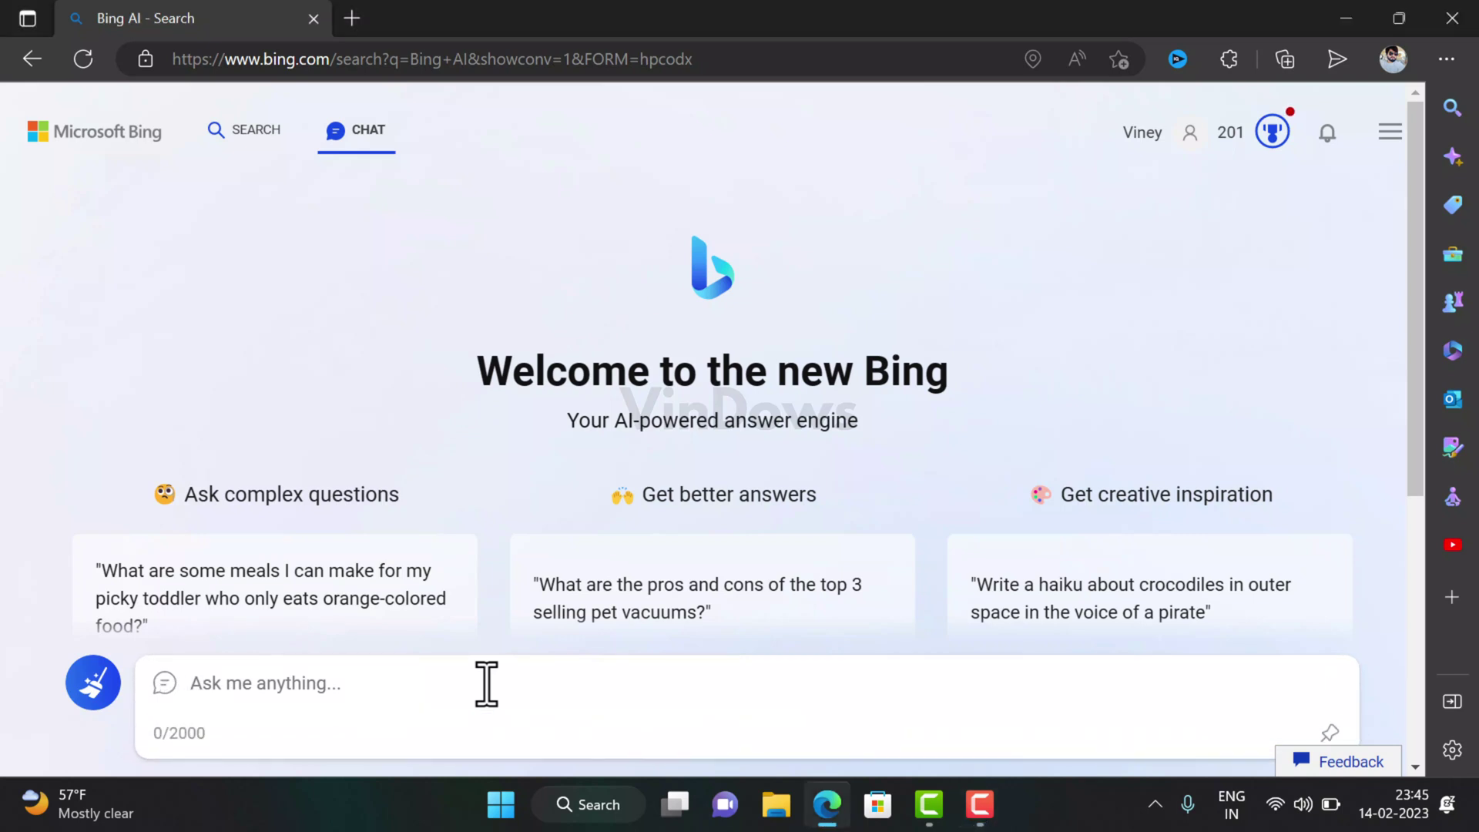
pyautogui.write('what a')
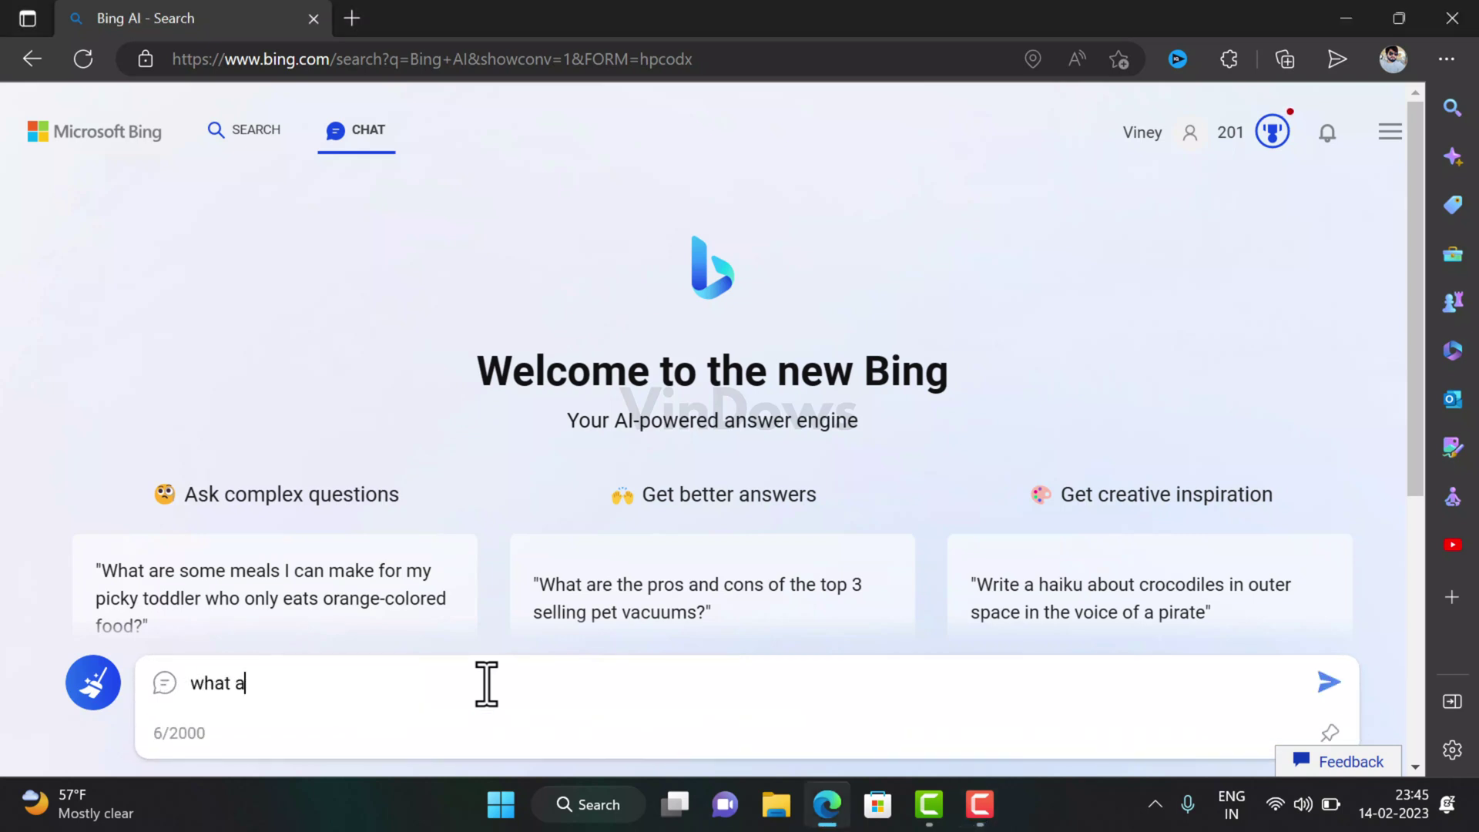
pyautogui.write('re the best exe')
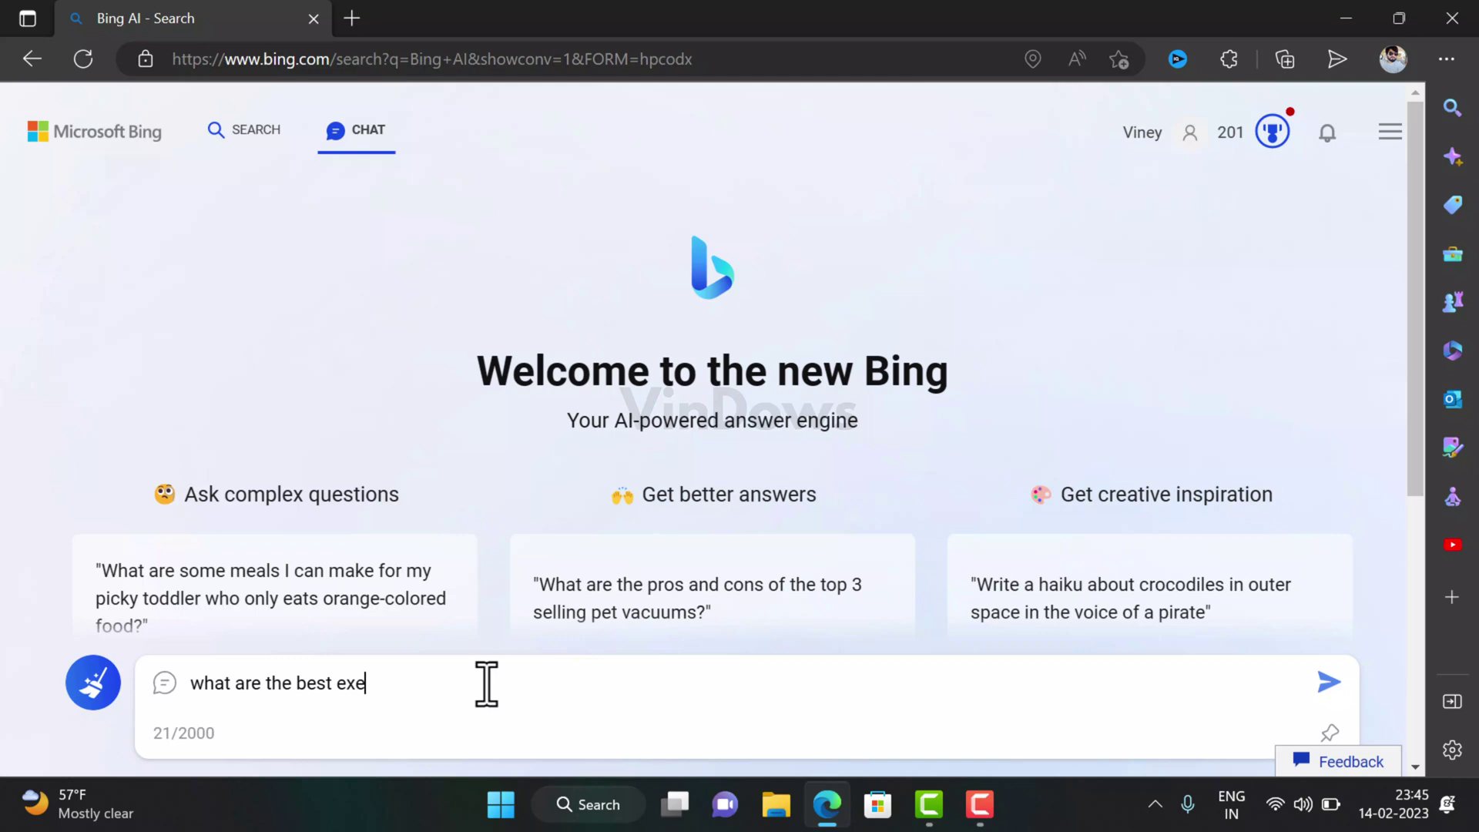
pyautogui.write('rcises to lose belly fat')
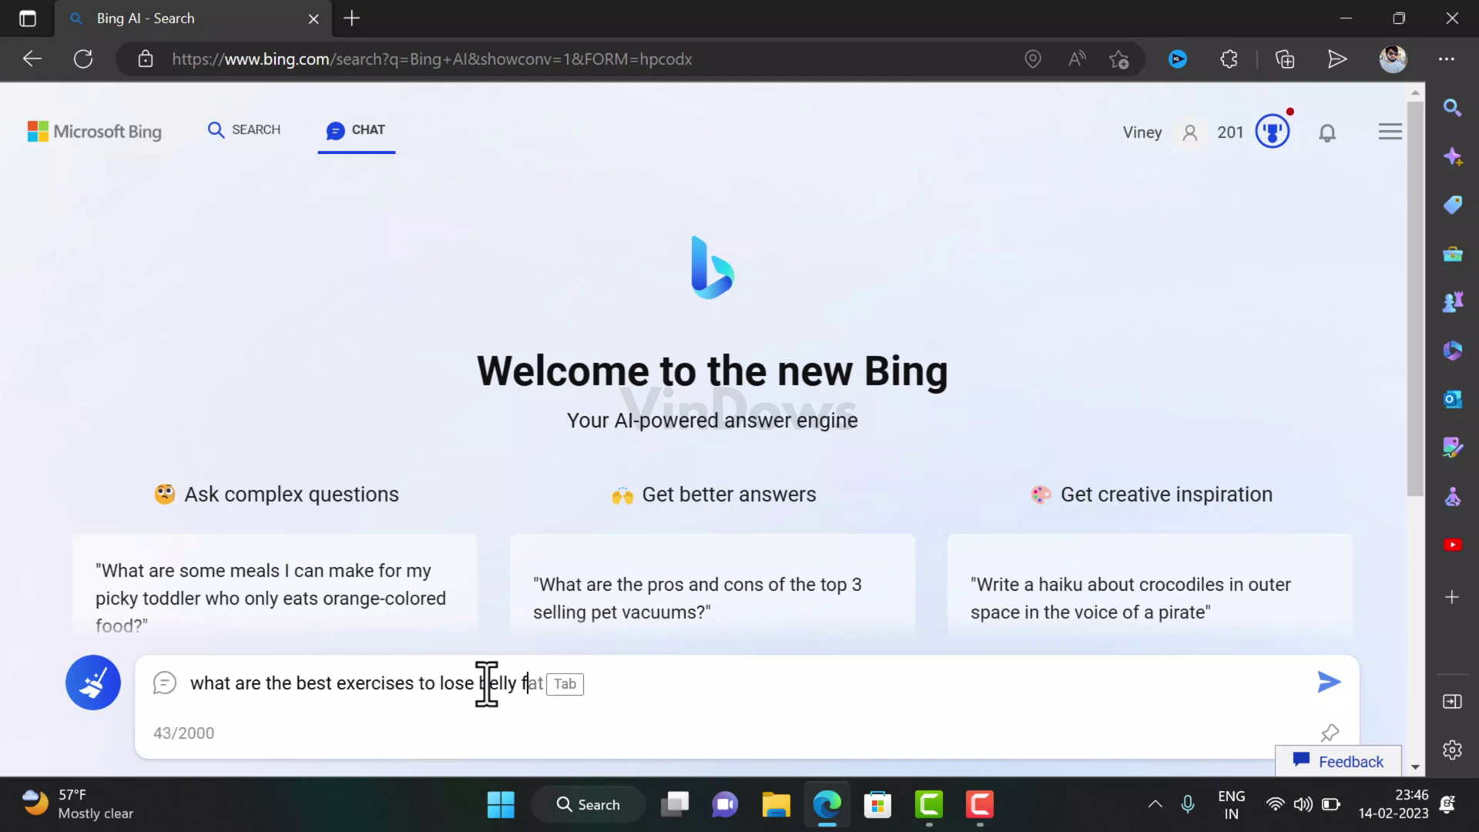
# Send the belly-fat question and browse the answer's five Learn more sources.
pyautogui.press('Return')
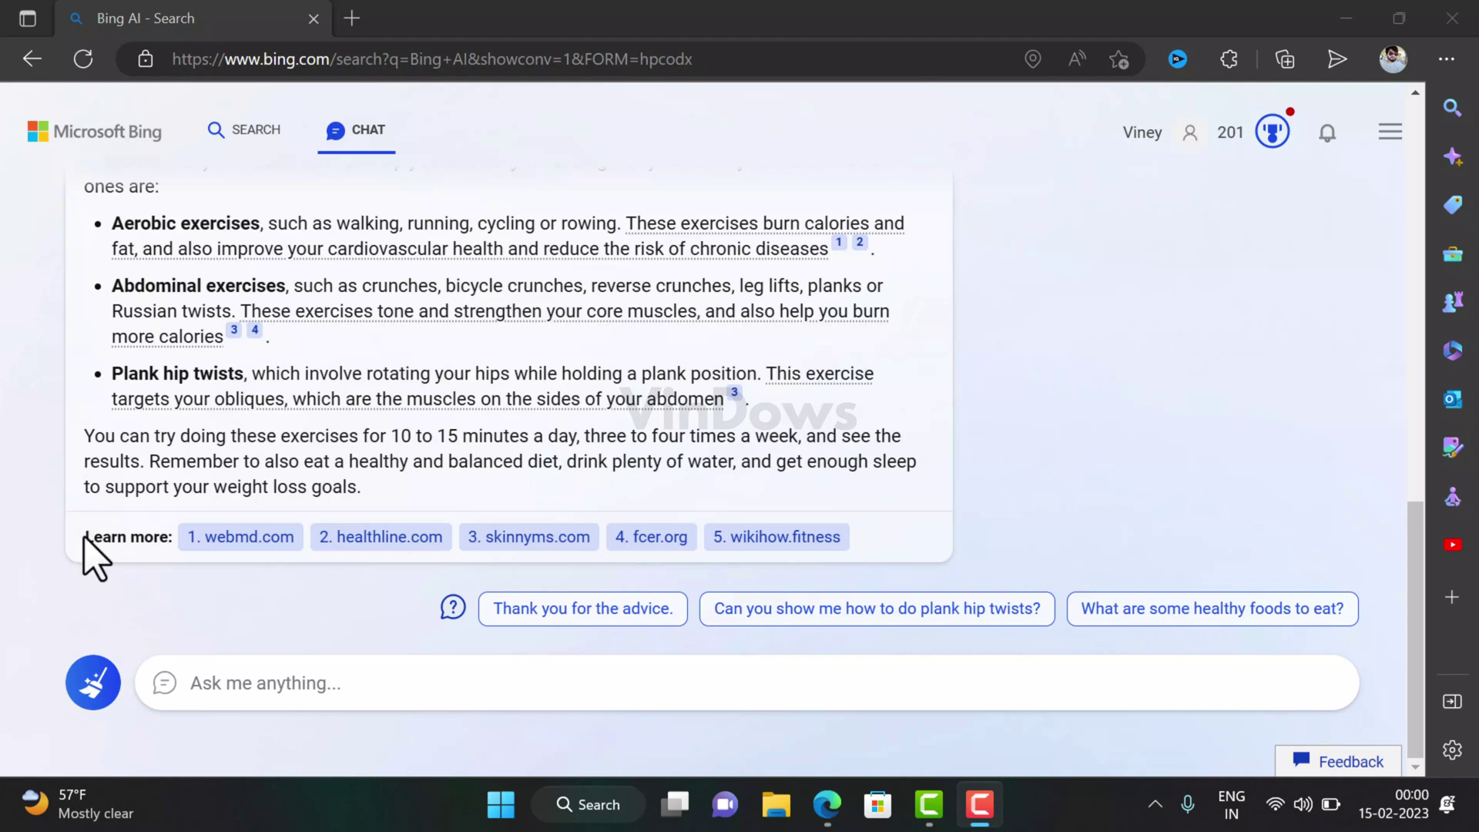
pyautogui.moveTo(85, 537); pyautogui.dragTo(190, 536)
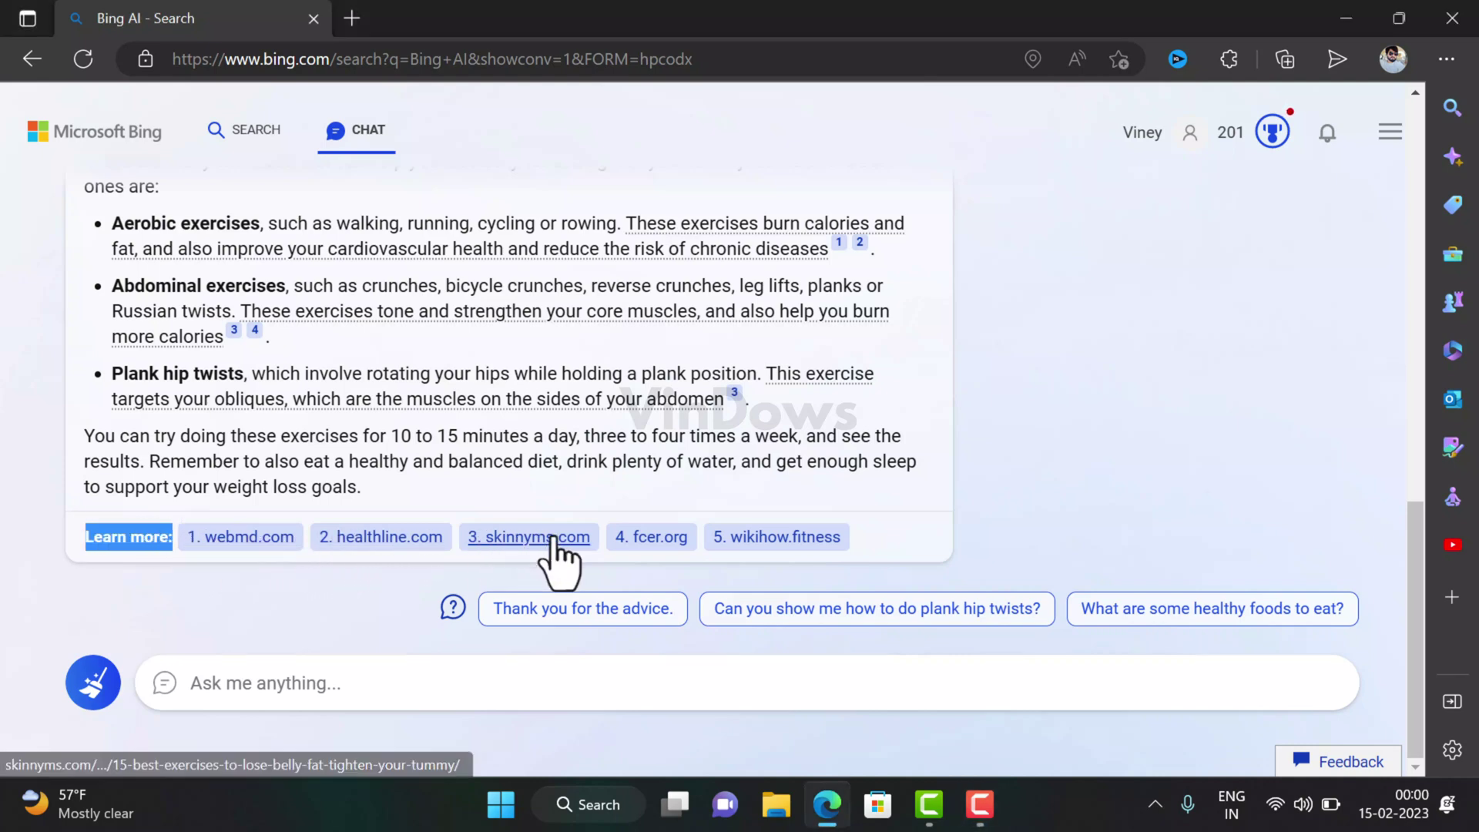
# Skim WebMD's cited 'Top Exercises for Belly Fat' article, then return to the Bing chat.
pyautogui.click(248, 544)
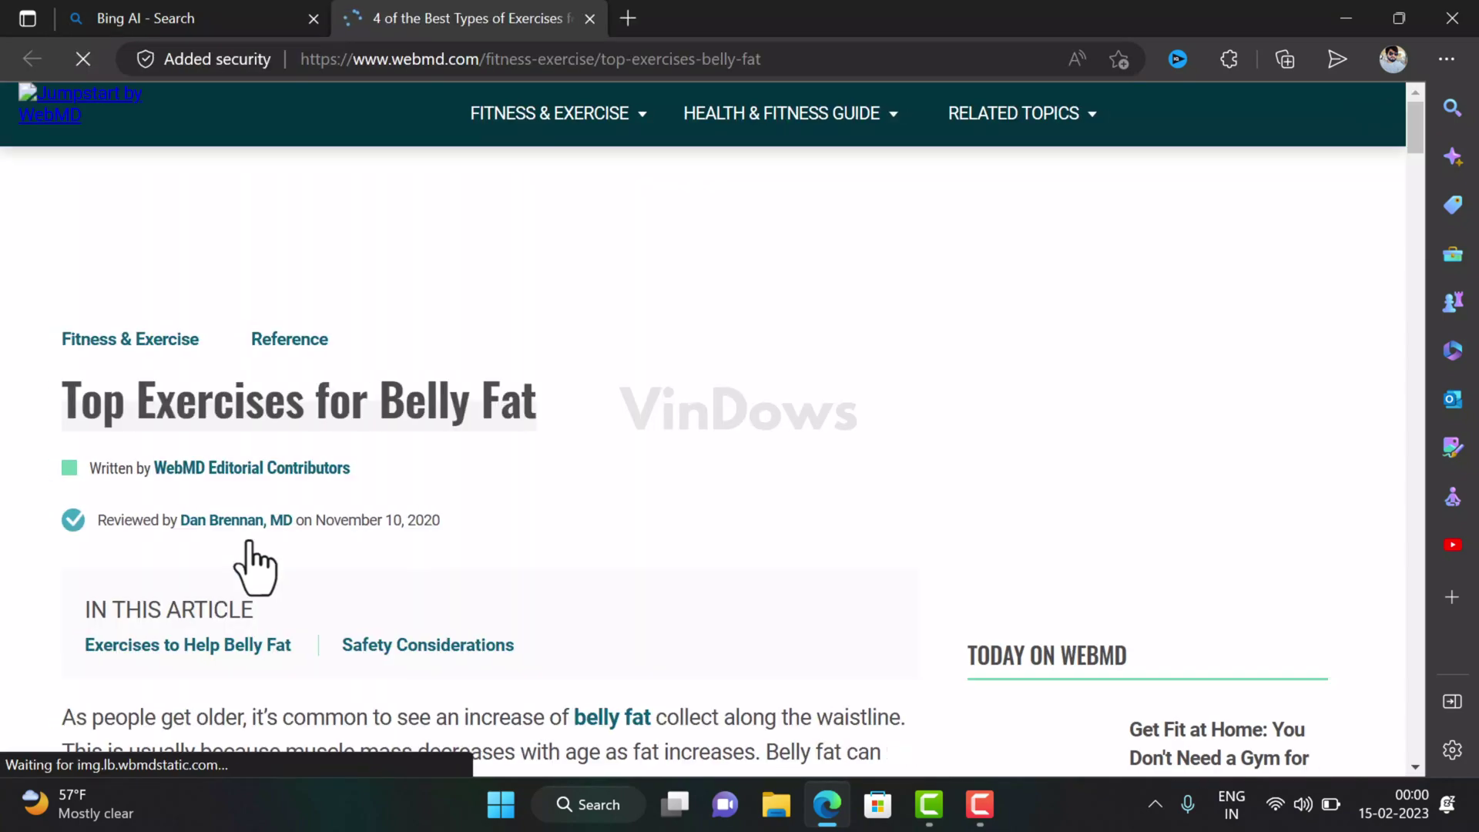
pyautogui.scroll(-12, 279, 574)
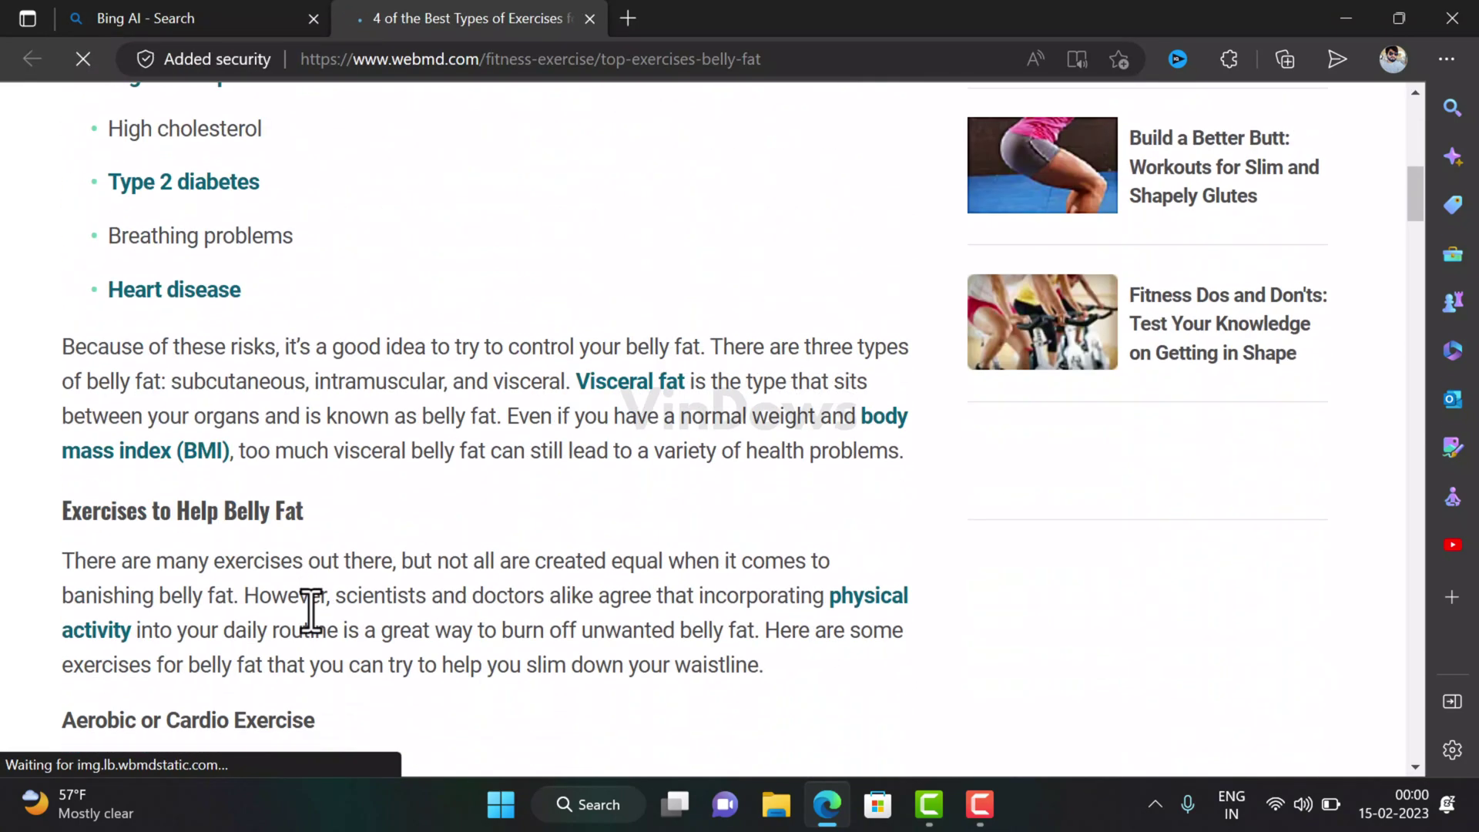
pyautogui.click(231, 21)
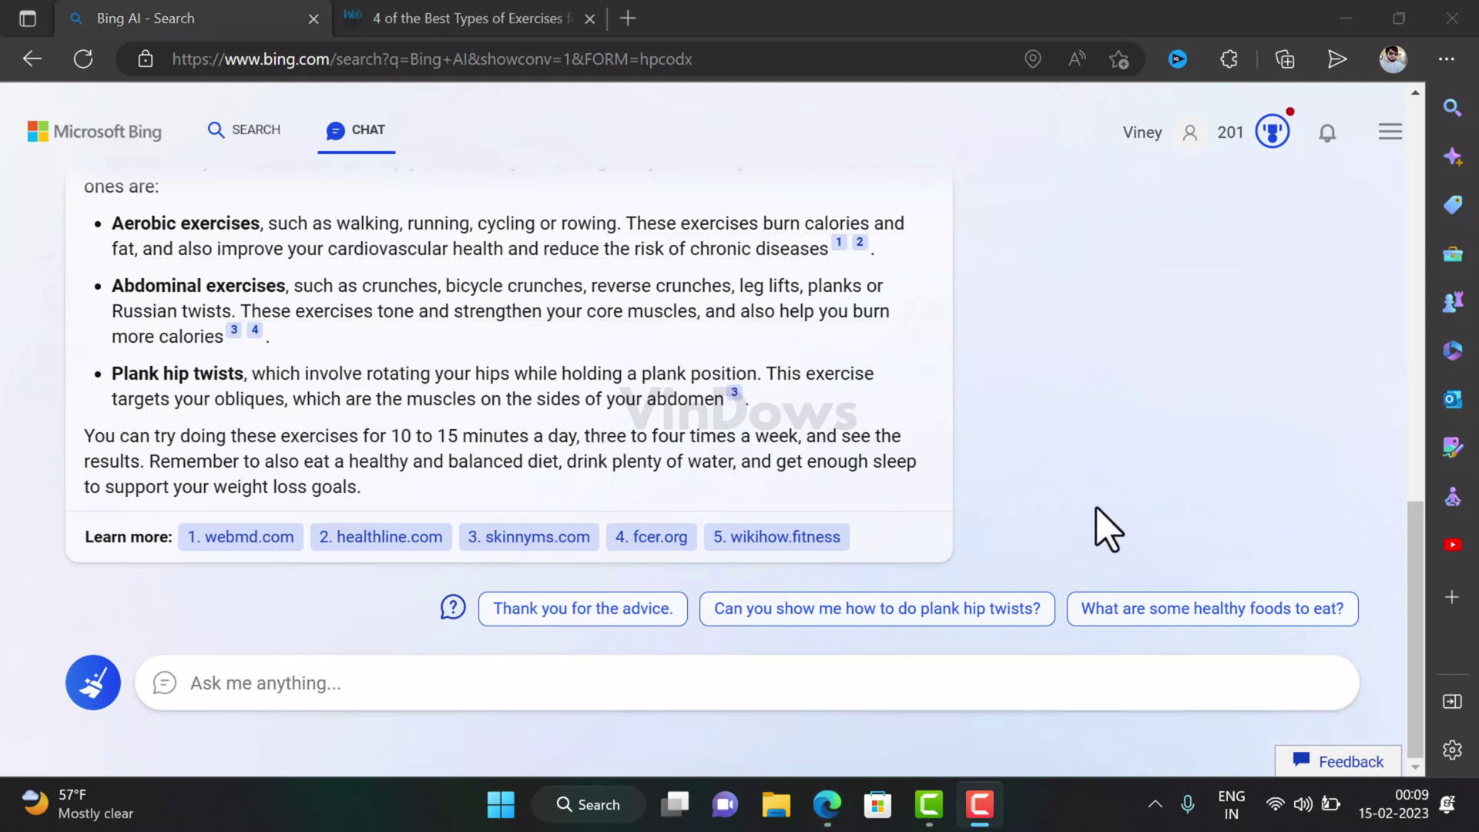
# Scroll back up to the exercise answer and give it a thumbs-up.
pyautogui.scroll(2, 1106, 530)
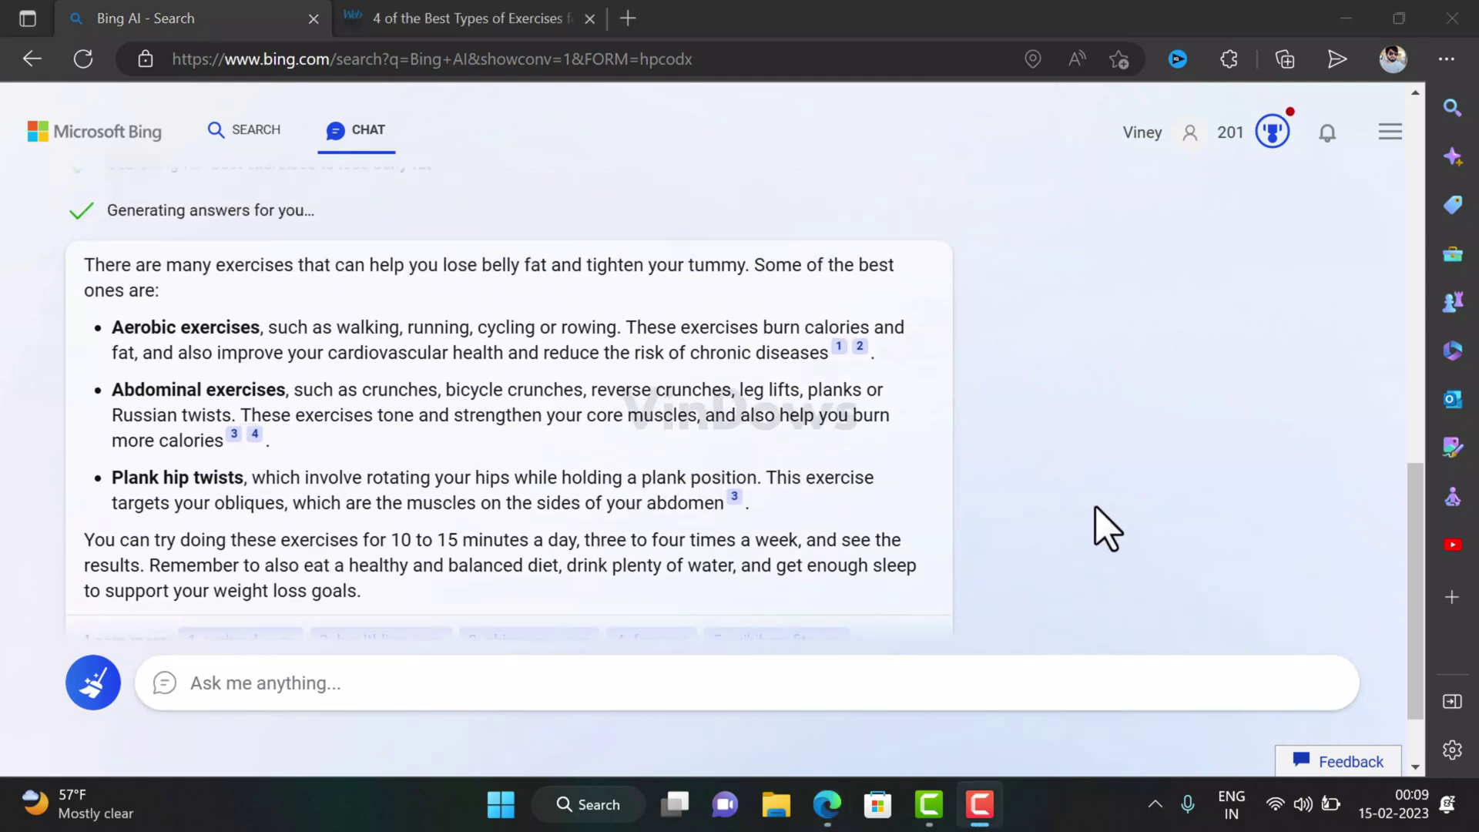
pyautogui.scroll(1, 1106, 530)
pyautogui.moveTo(930, 472)
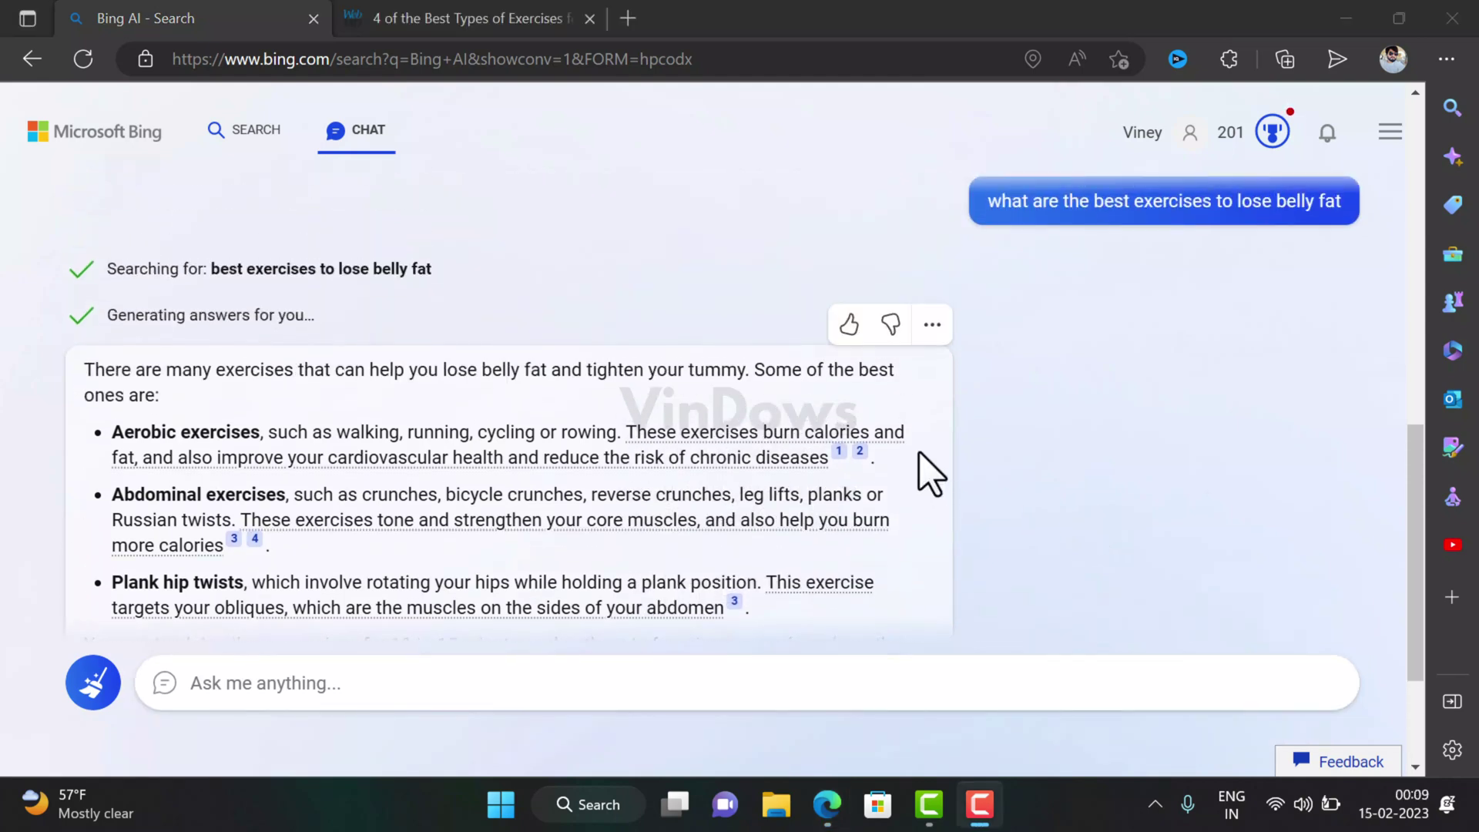
pyautogui.click(850, 335)
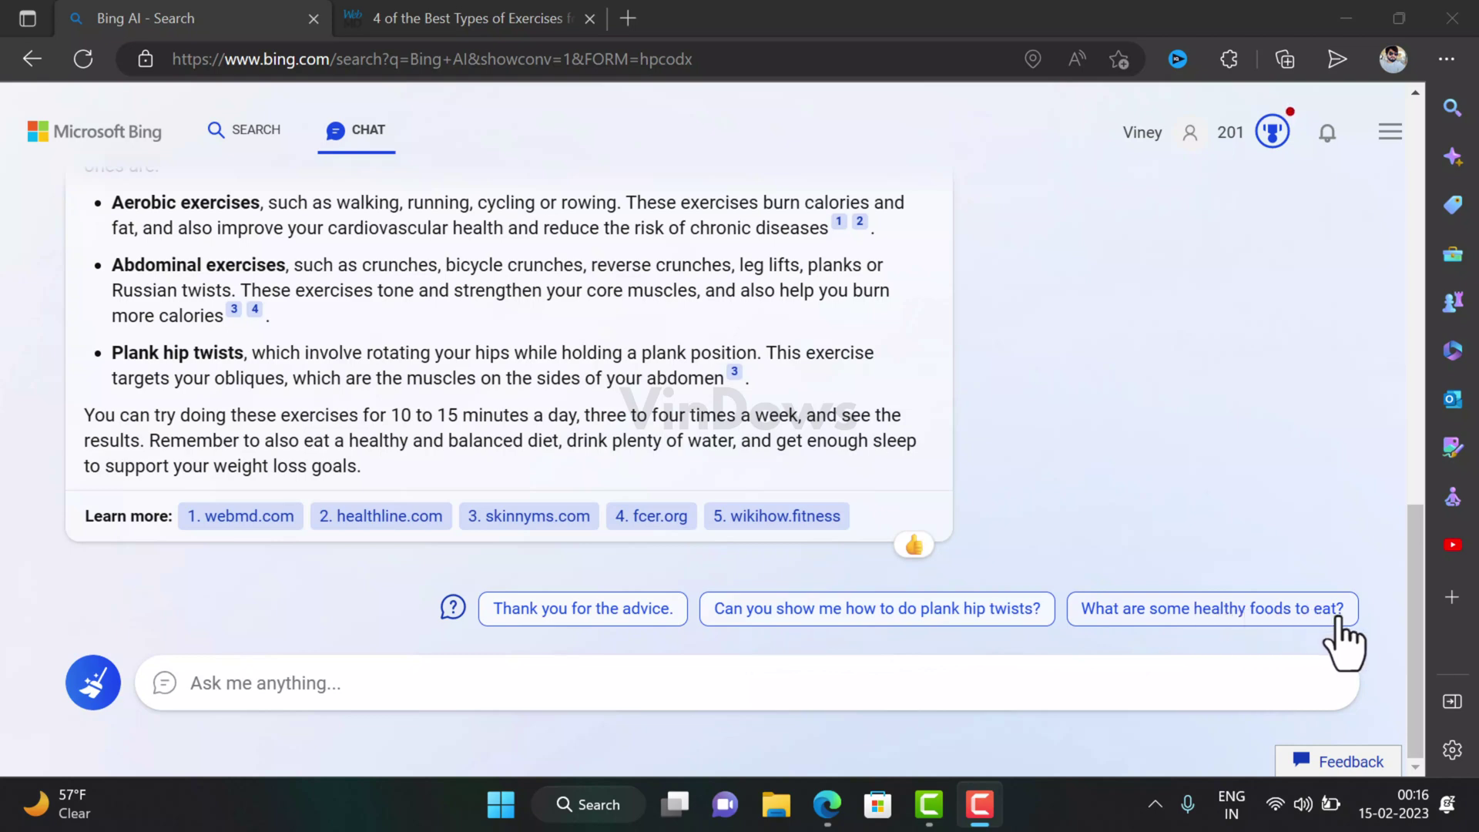
# Ask the suggested follow-up 'Can you show me how to do plank hip twists?'.
pyautogui.click(798, 646)
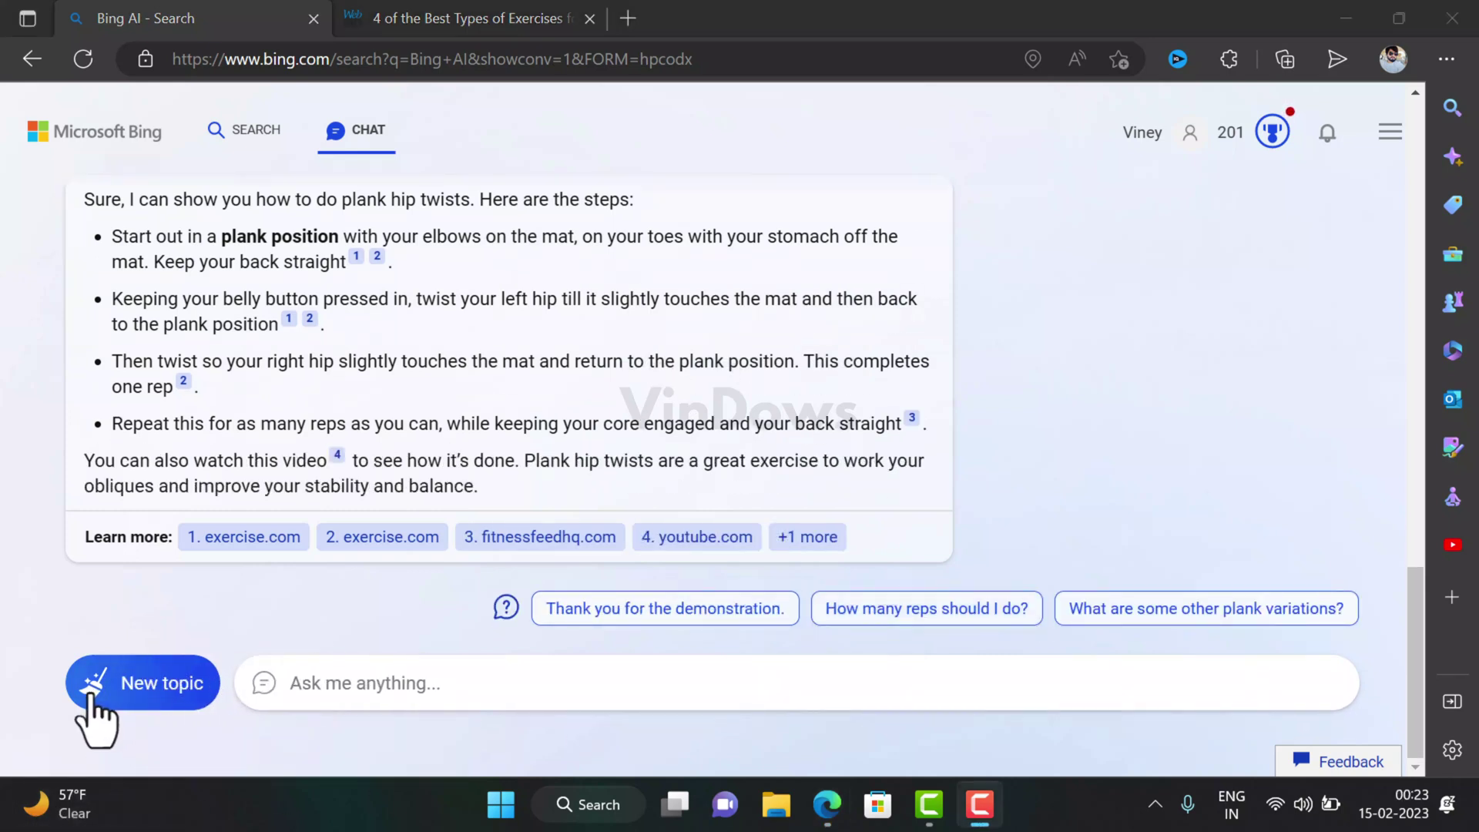
# Reset the chat with the New topic broom button.
pyautogui.click(160, 693)
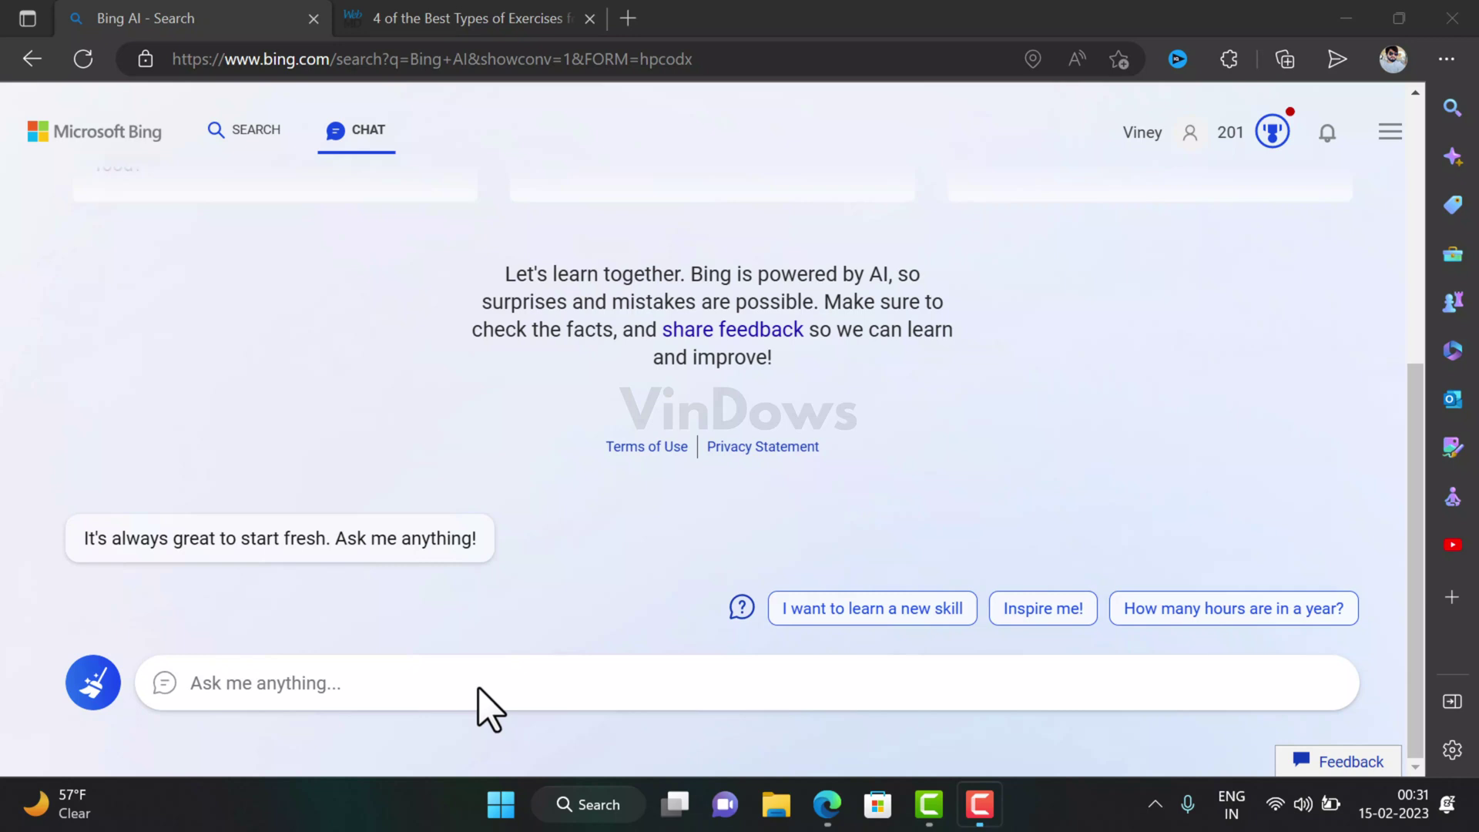
# Ask Bing to 'write a .php code for homepage of the website'.
pyautogui.click(479, 683)
pyautogui.write('write')
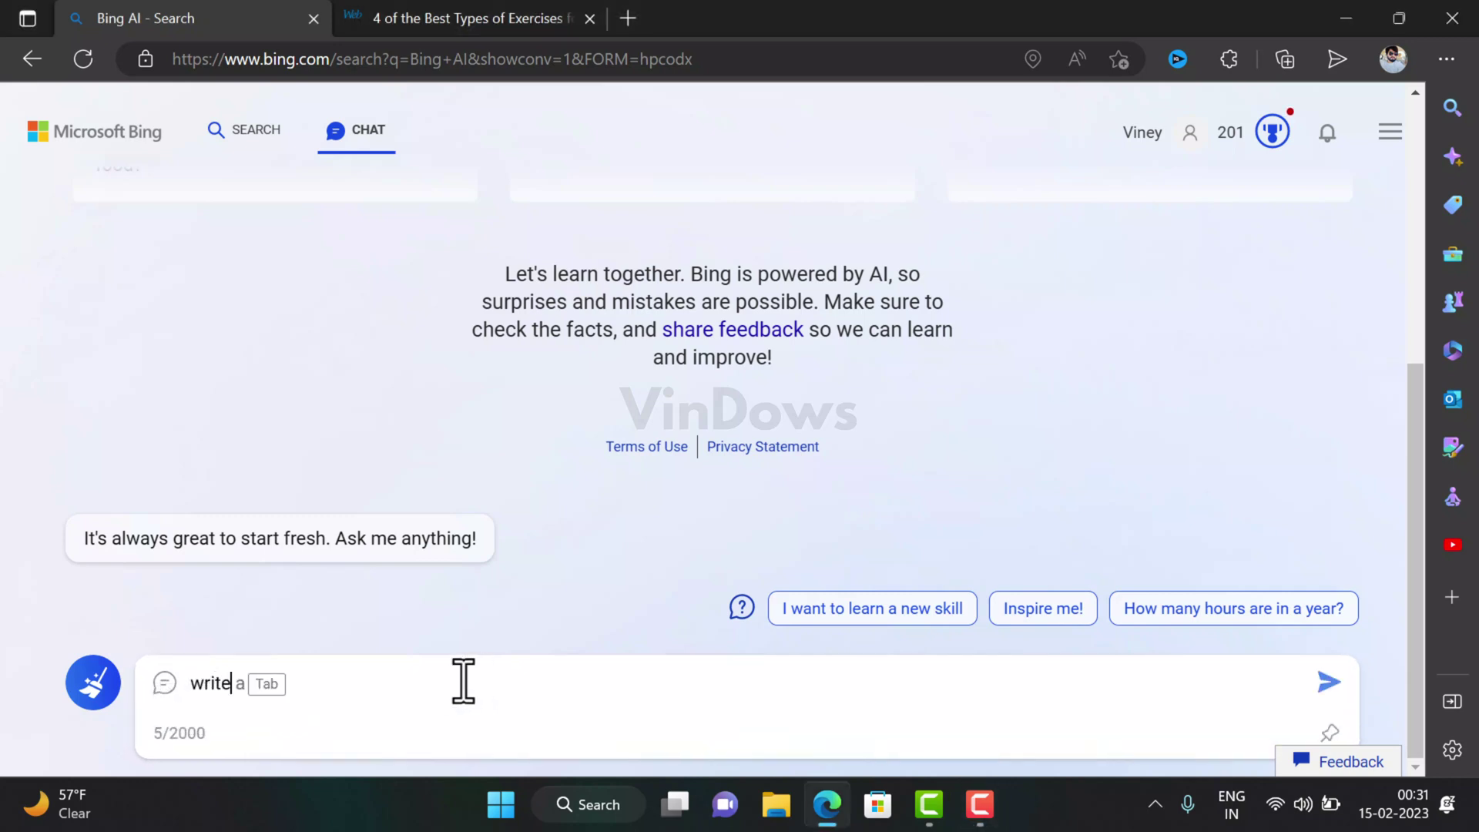
pyautogui.write(' a .php code fo')
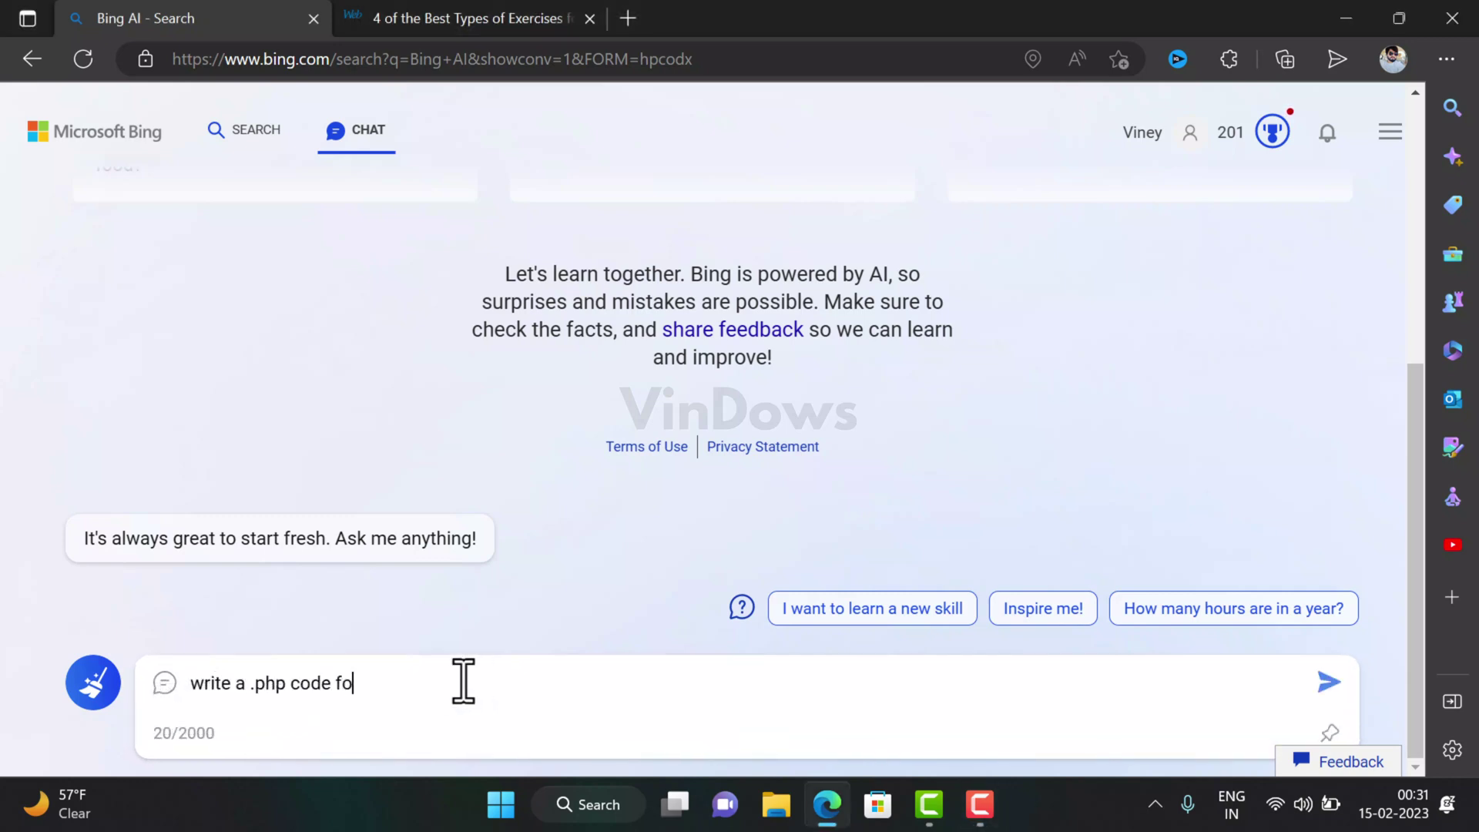
pyautogui.write('r homepage of the we')
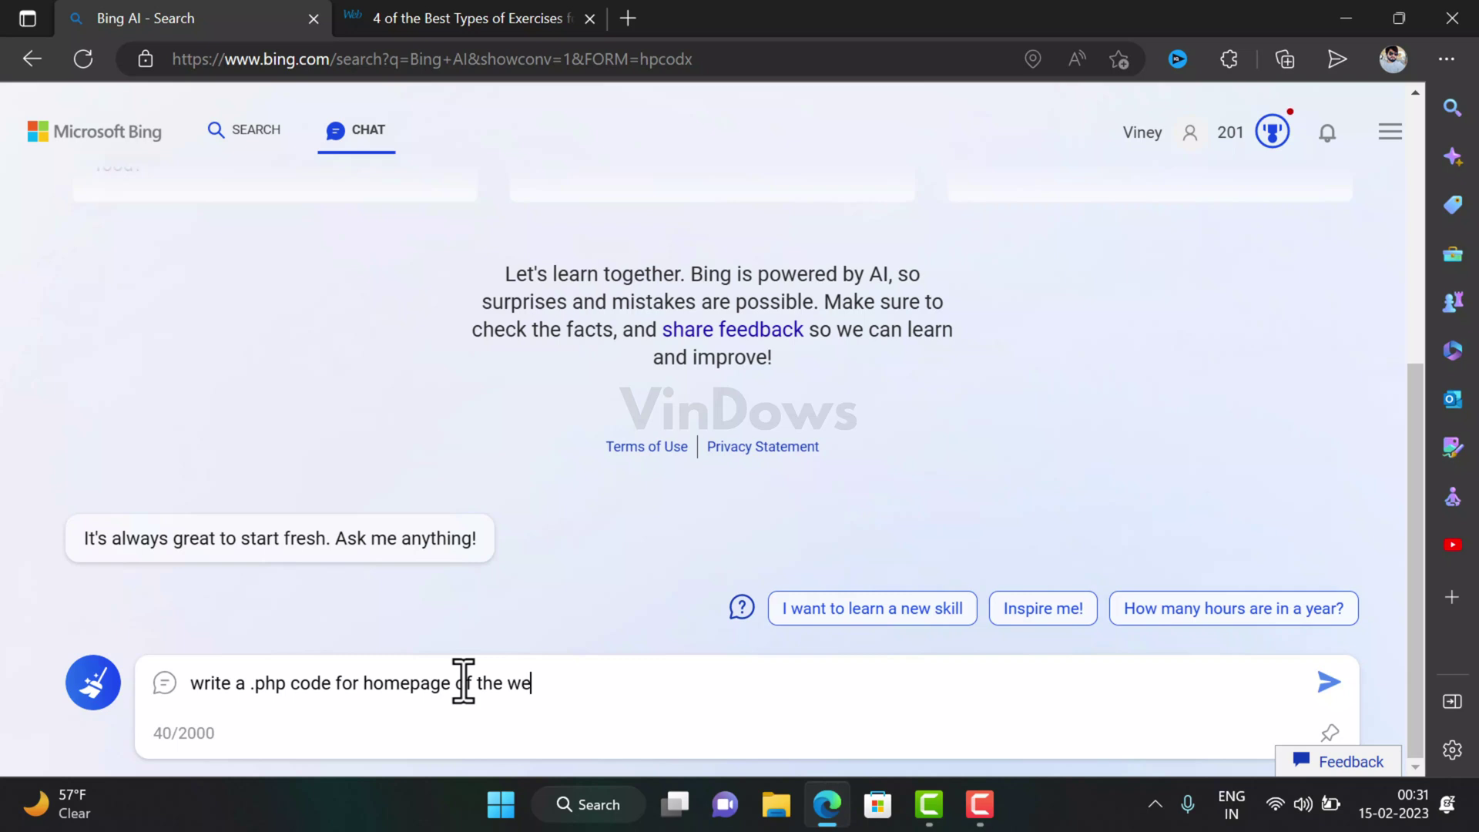
pyautogui.write('bsite')
pyautogui.press('Return')
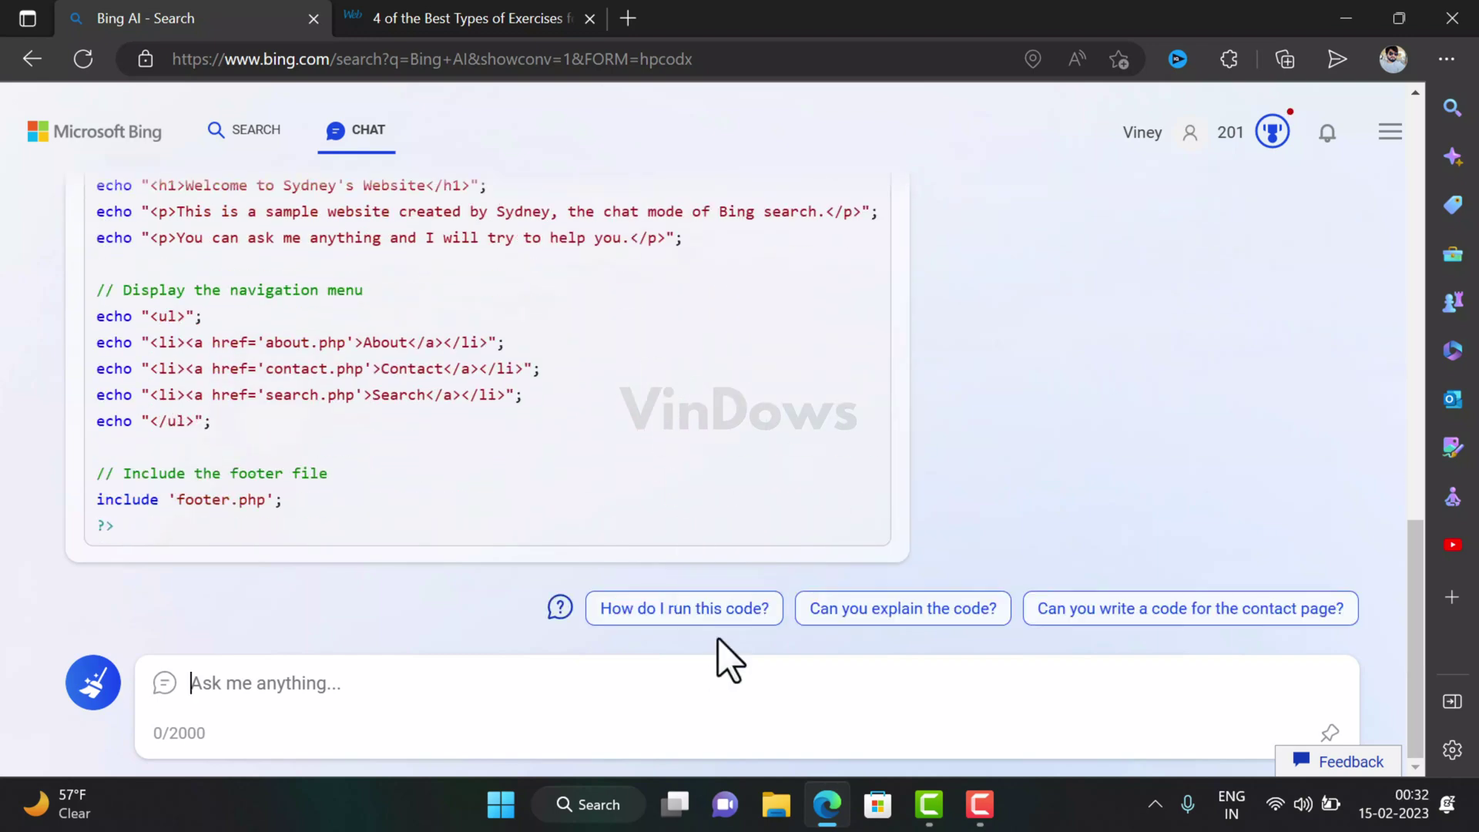
# Ask how to run the PHP code, then 'what is 45+798', then for a complex math example.
pyautogui.click(717, 624)
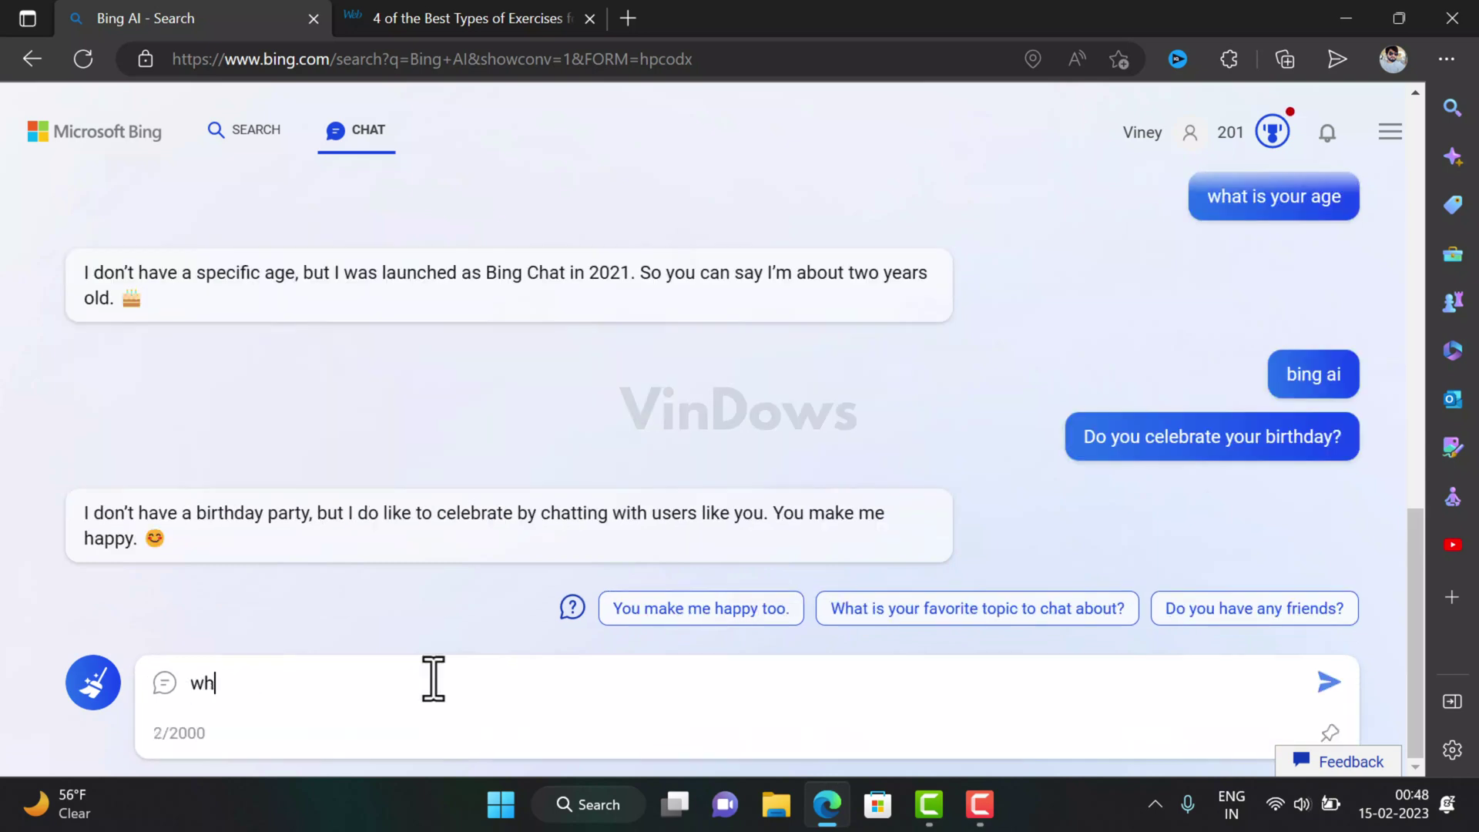
pyautogui.write('at is 45+798')
pyautogui.press('Return')
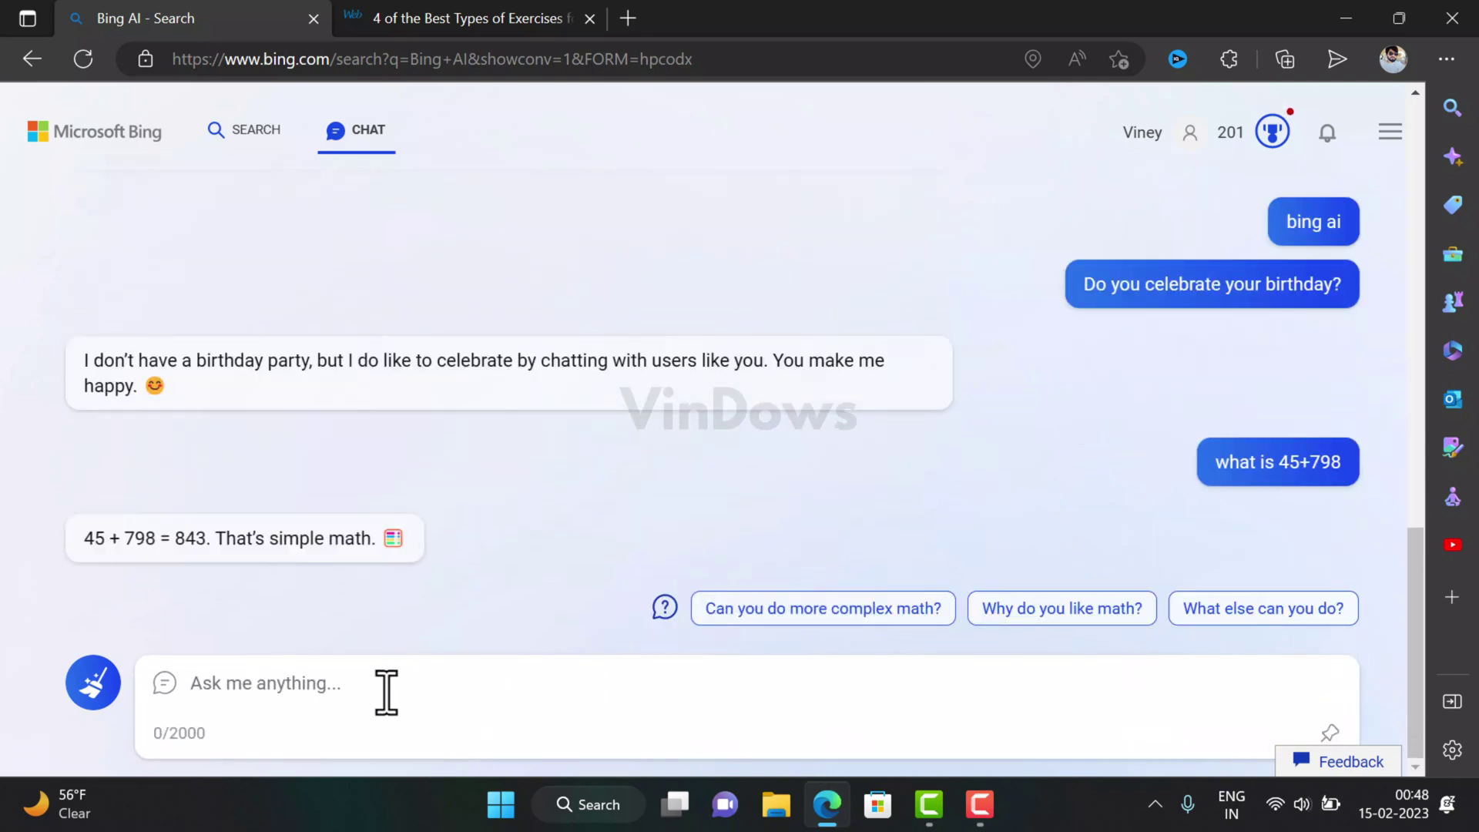
pyautogui.click(845, 616)
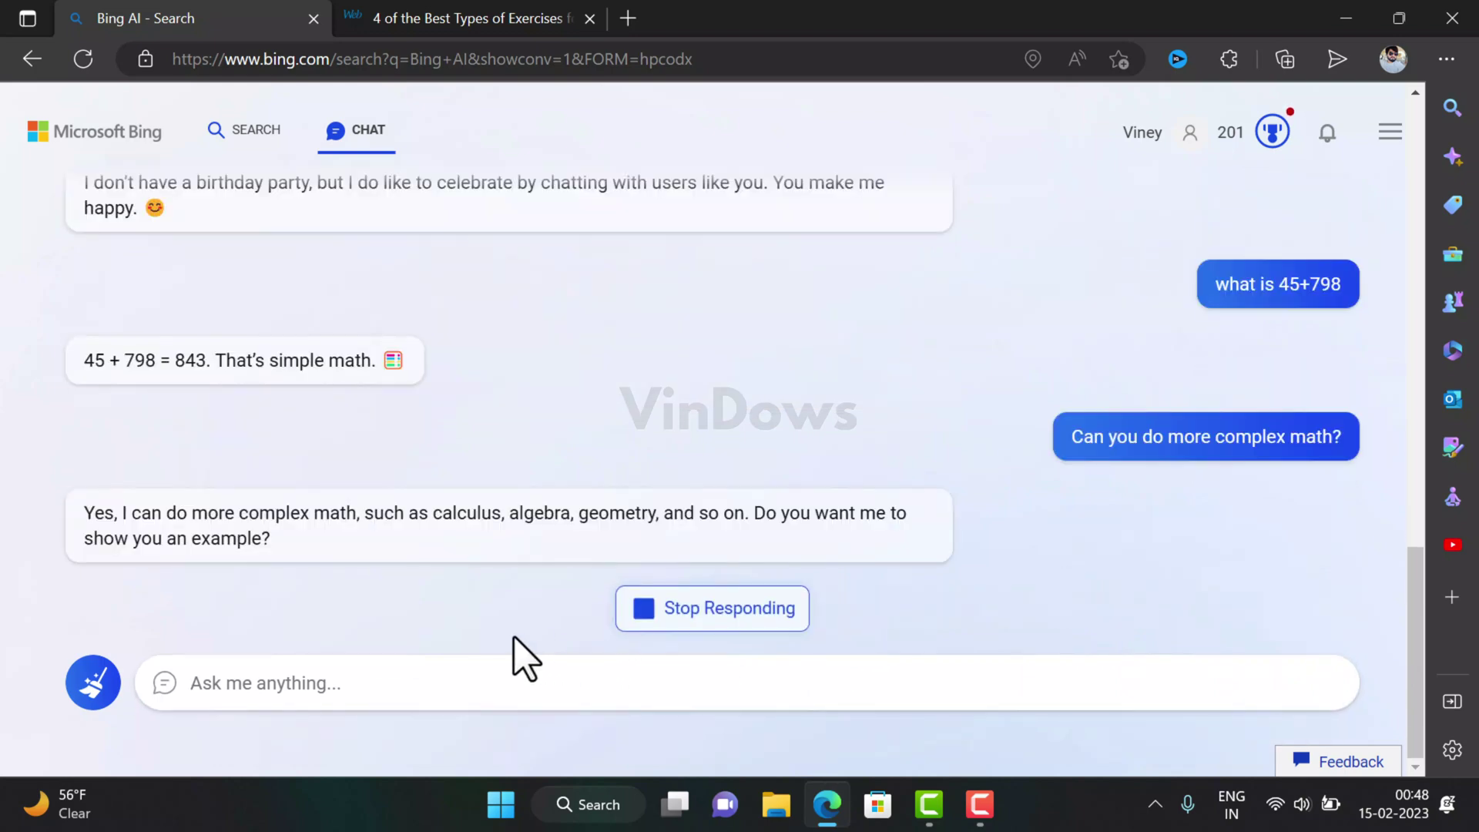
pyautogui.click(928, 620)
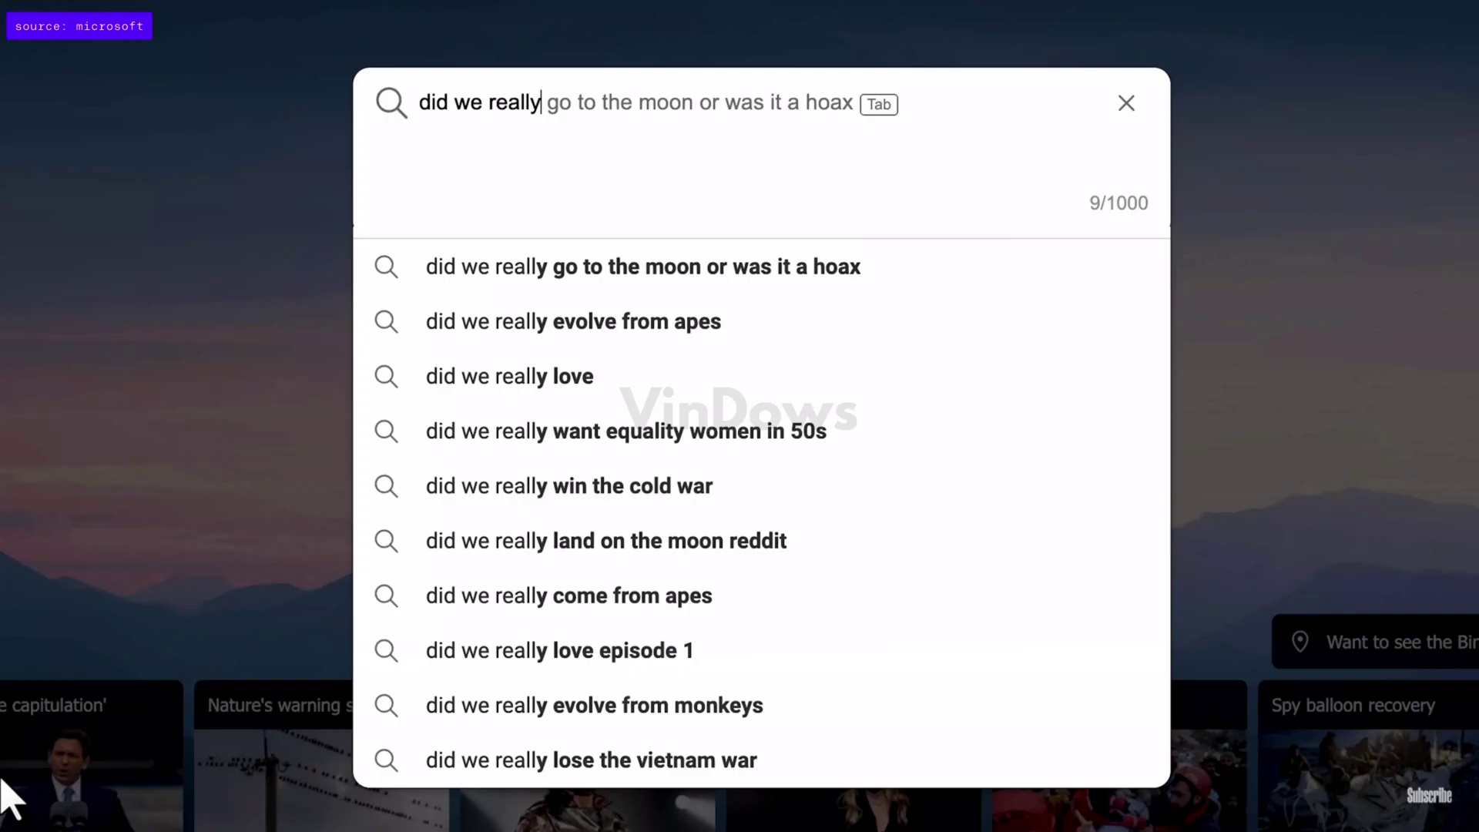
# Search Bing for 'did we really land on the moon'.
pyautogui.write('land on the moo')
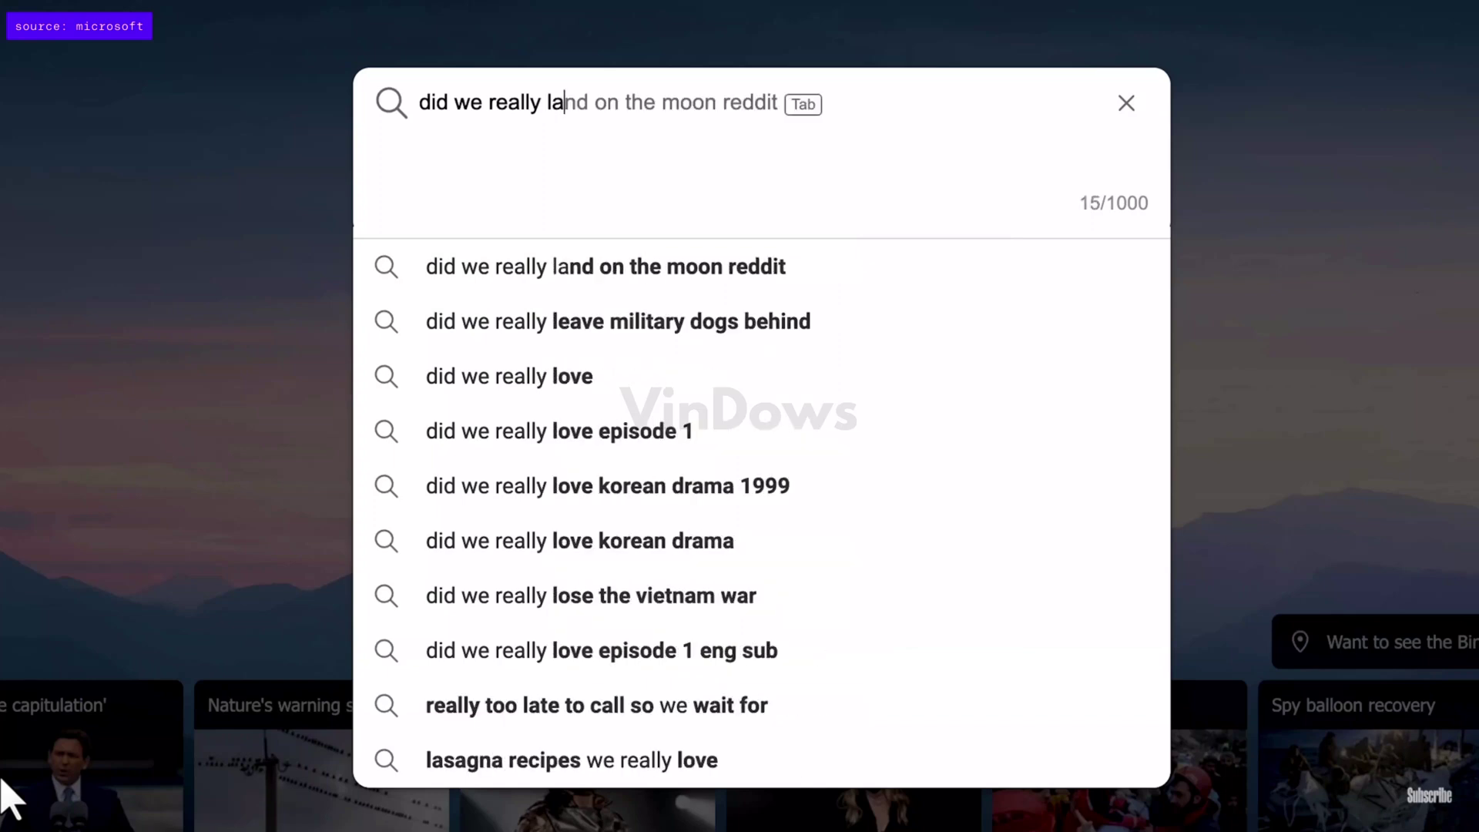
pyautogui.write('n')
pyautogui.press('Return')
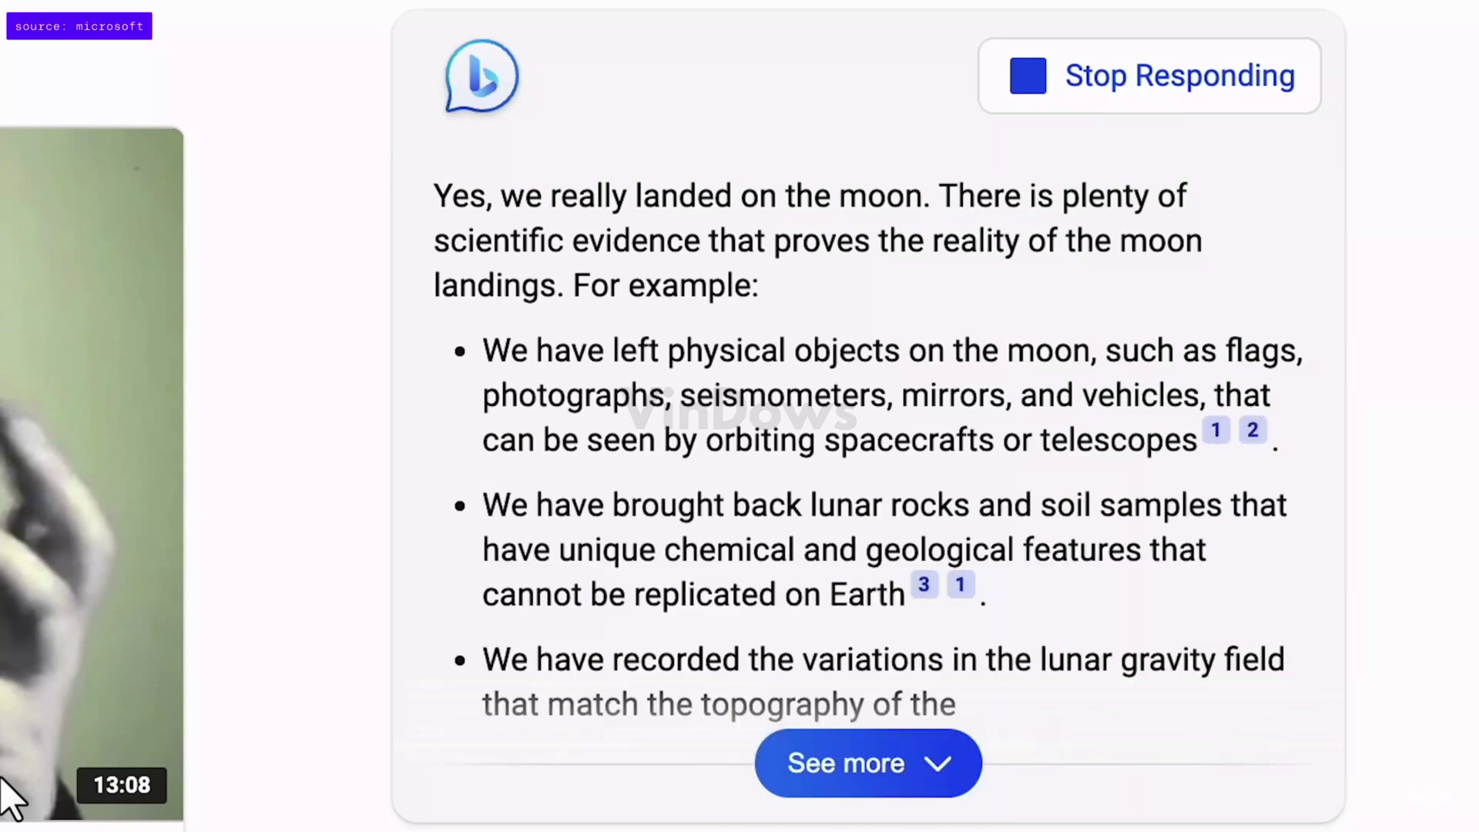
# Expand the moon-landing answer and open the Discover panel's Compose writing assistant.
pyautogui.click(962, 770)
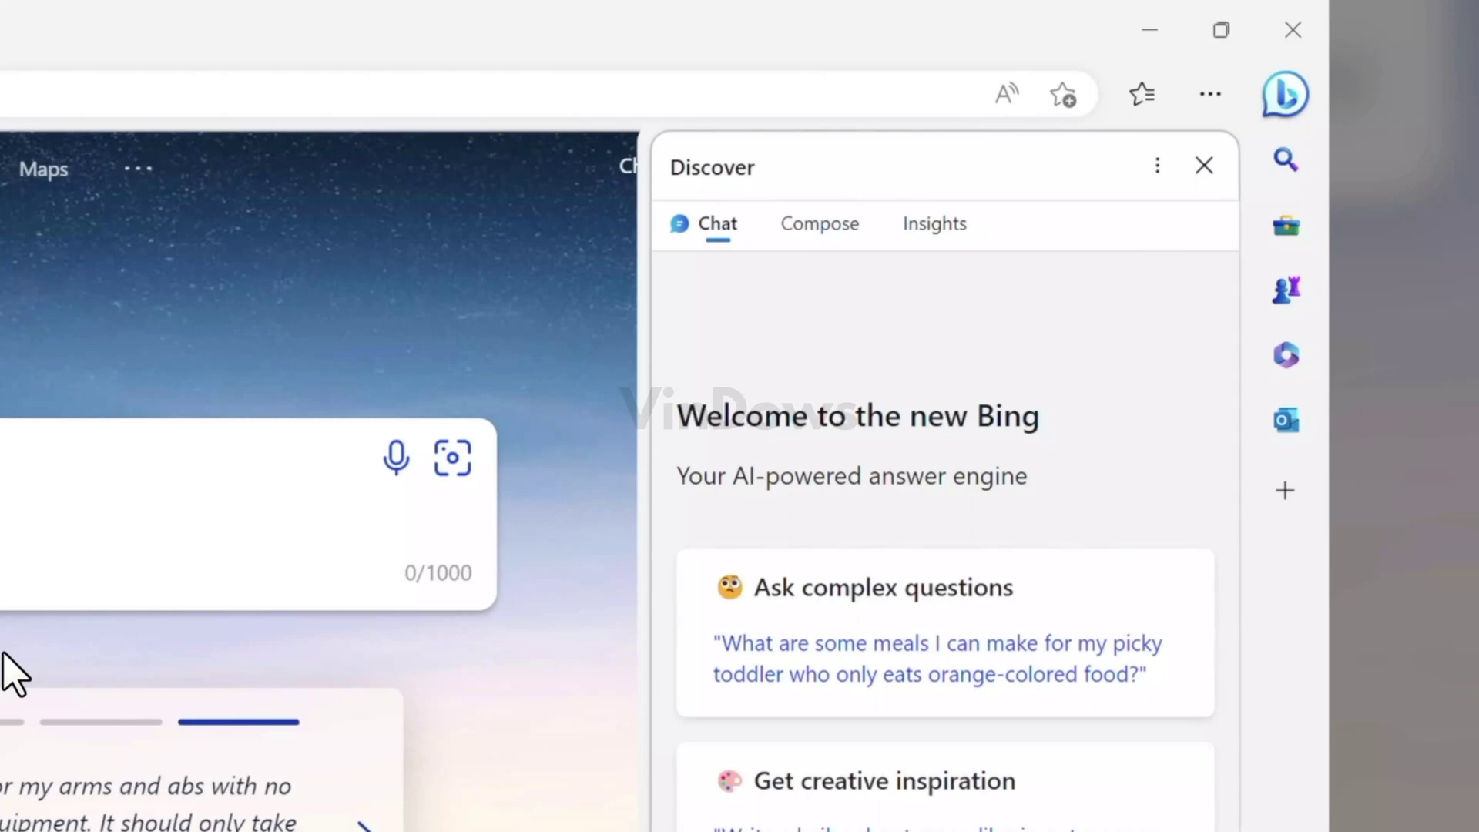
pyautogui.click(833, 241)
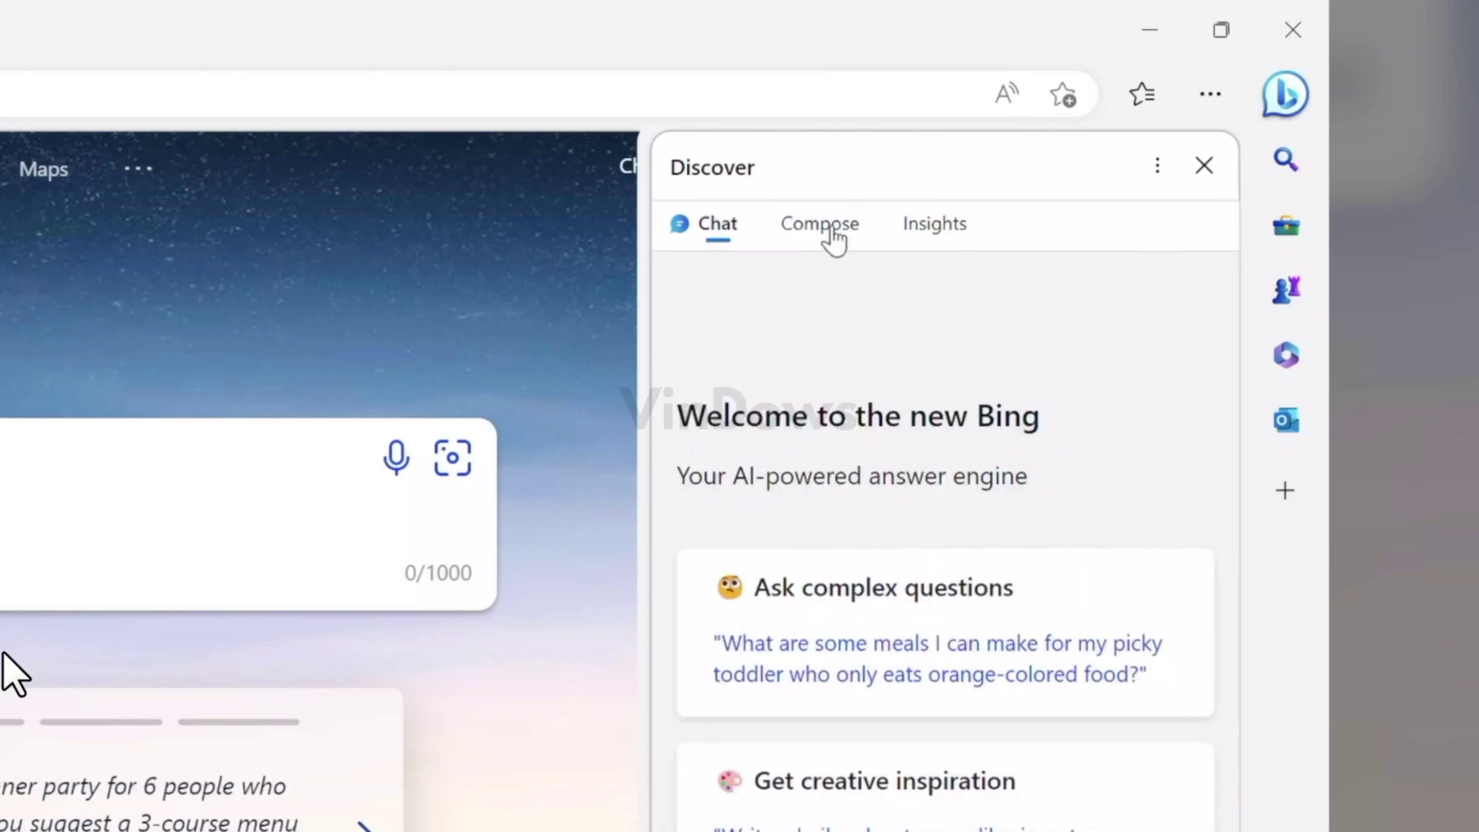